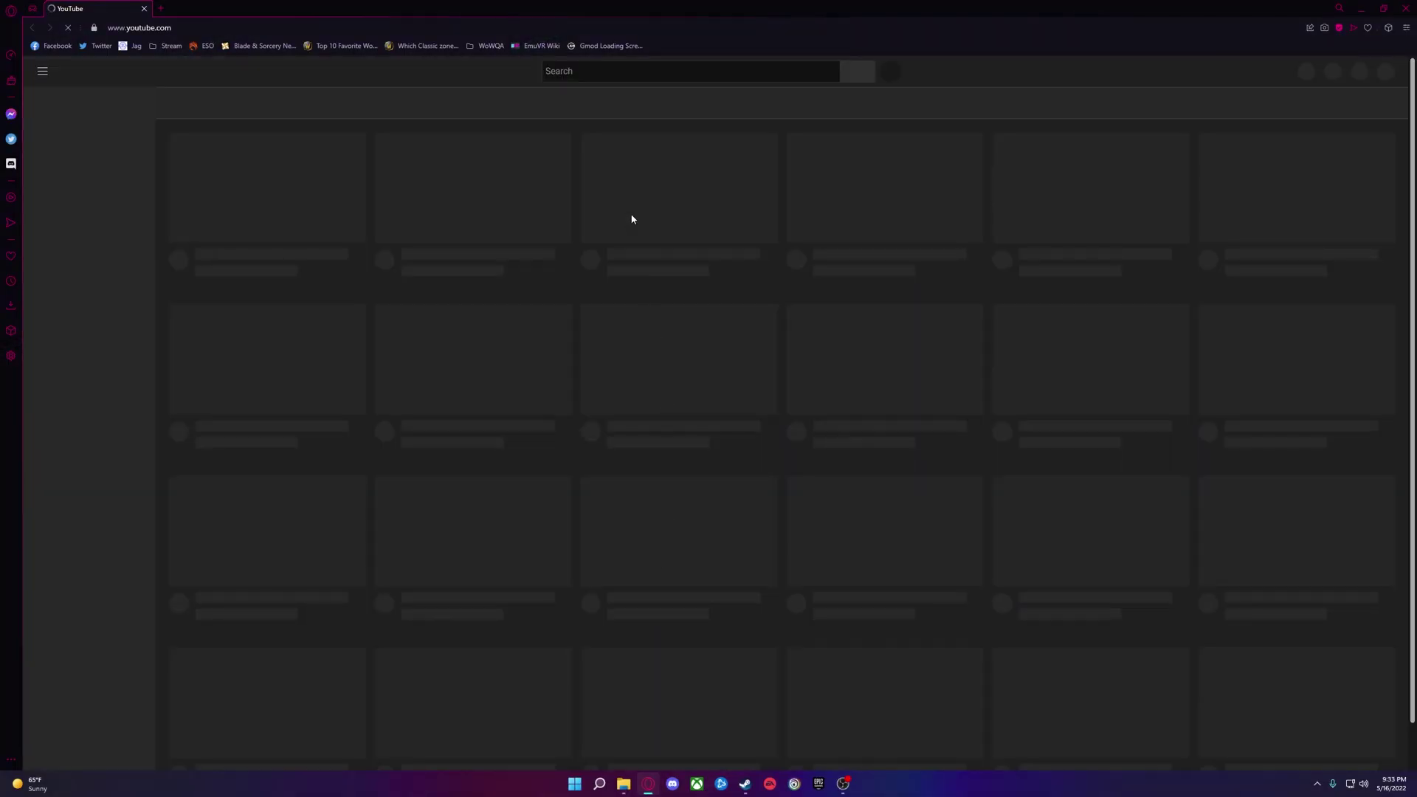
Open gmod-lsm.com from the bookmark and go to its dashboard with the two empty slots.
click(611, 45)
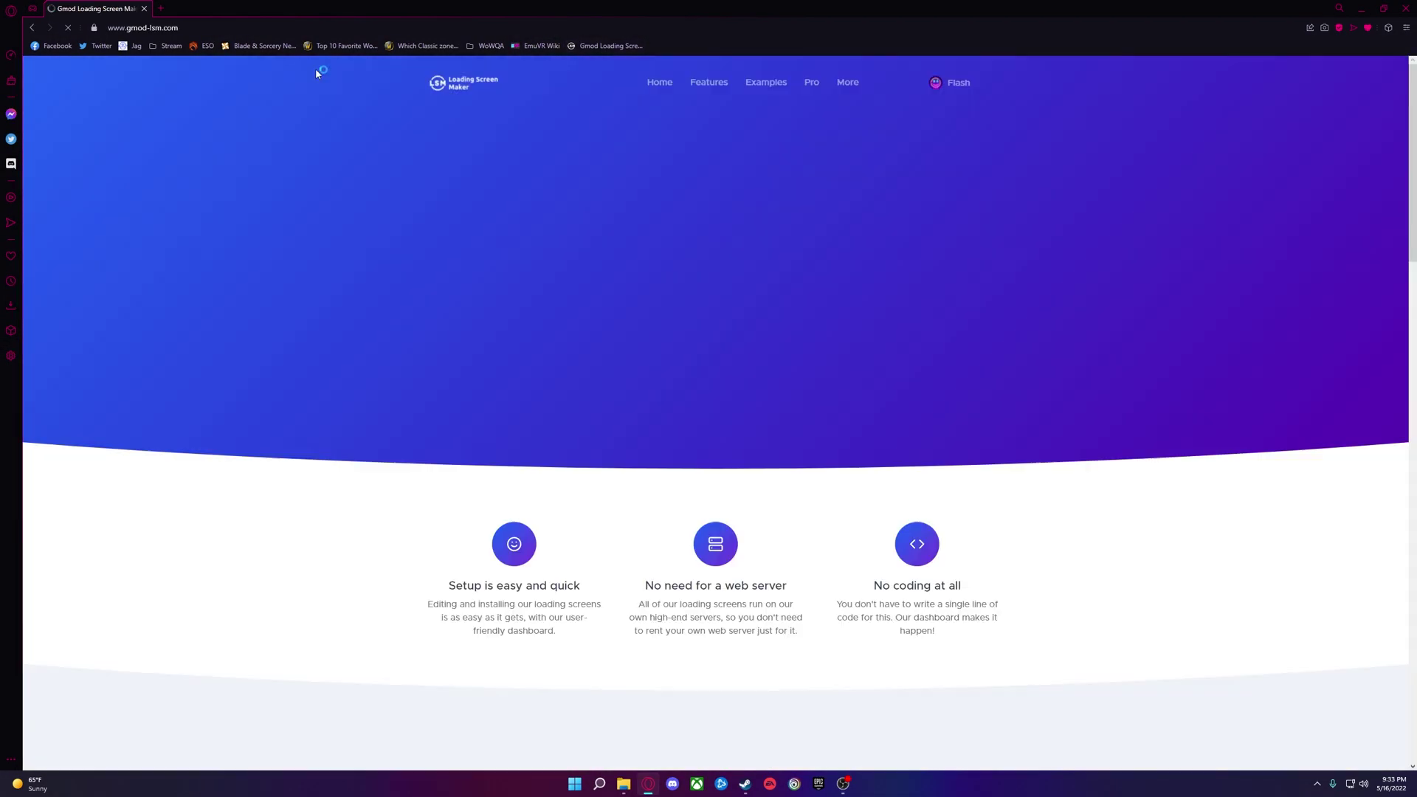
key(ctrl+l)
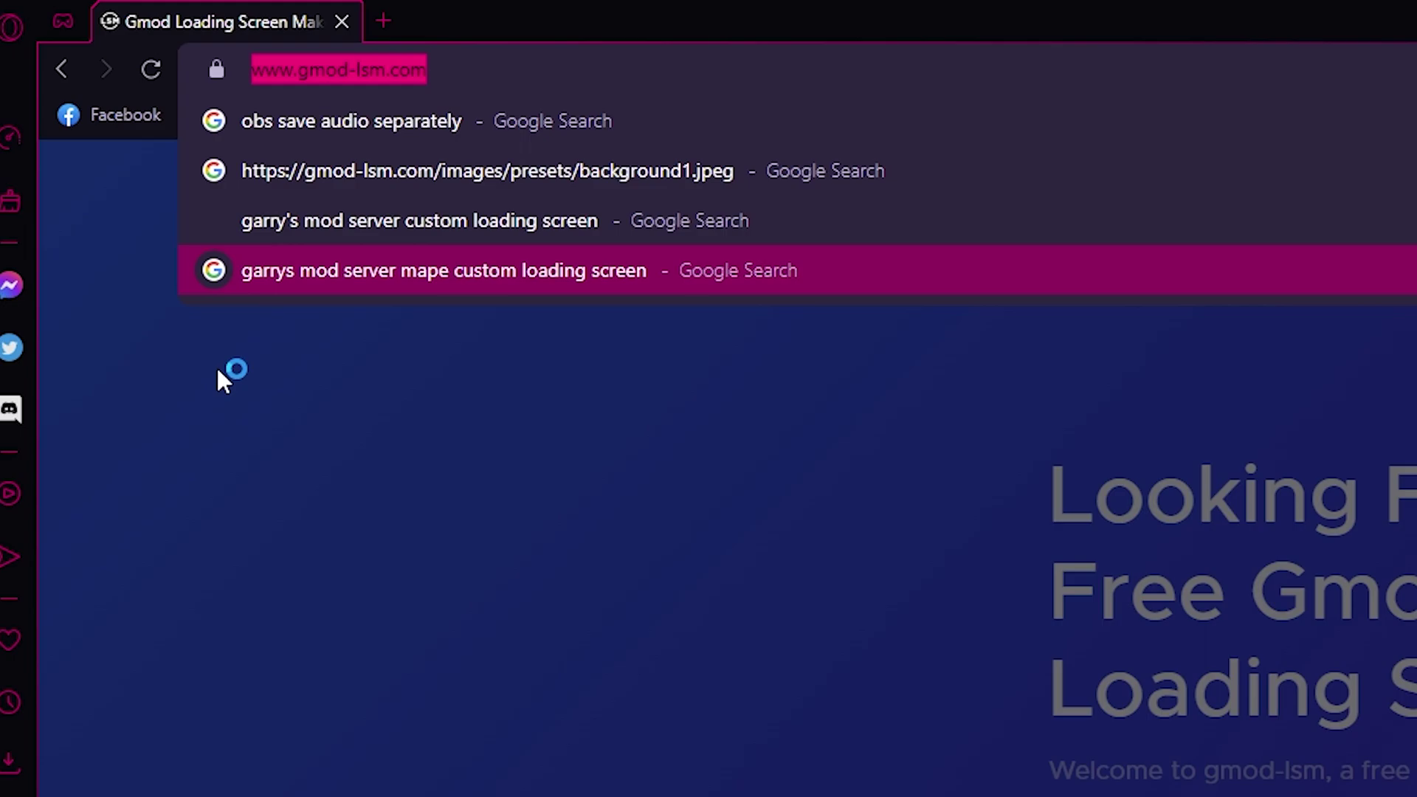
click(220, 381)
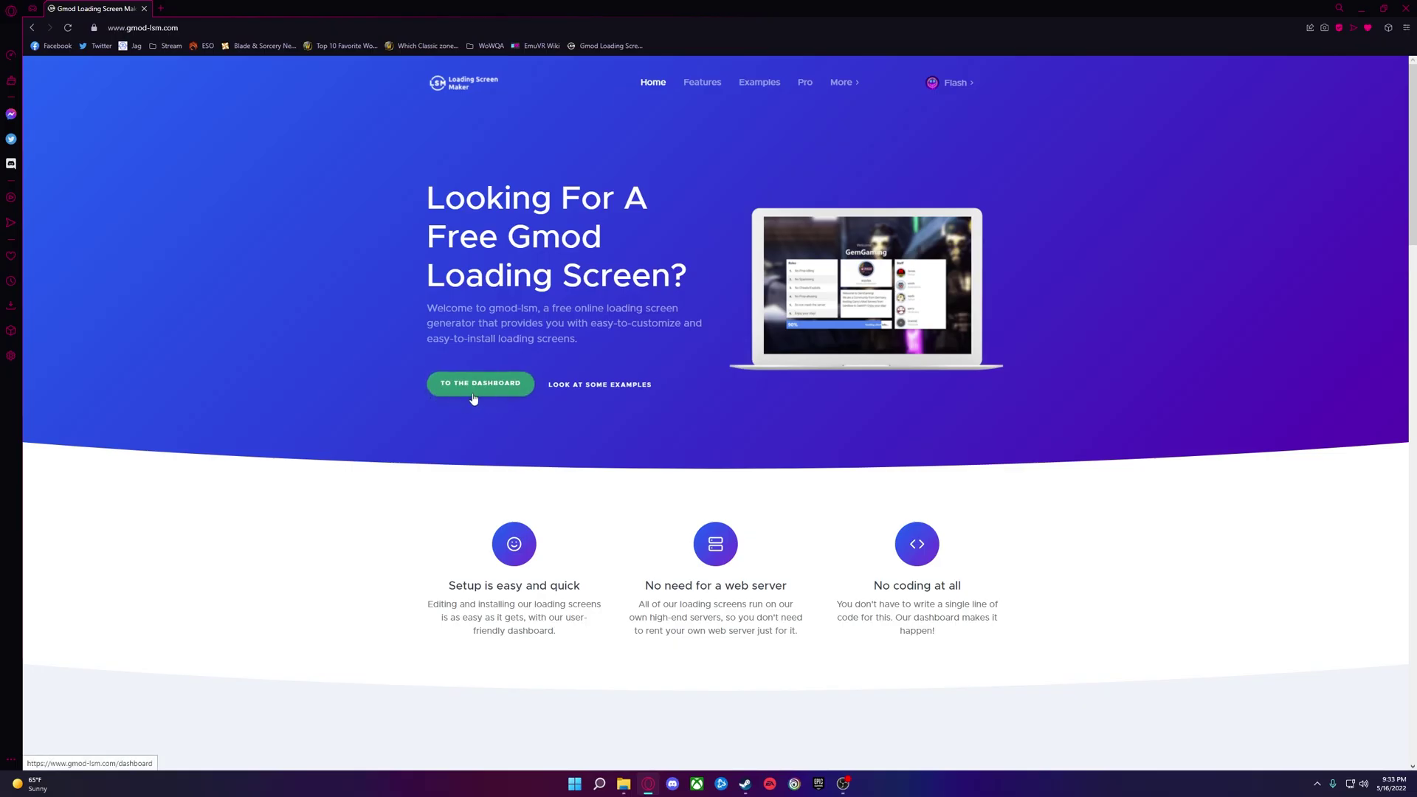
click(457, 389)
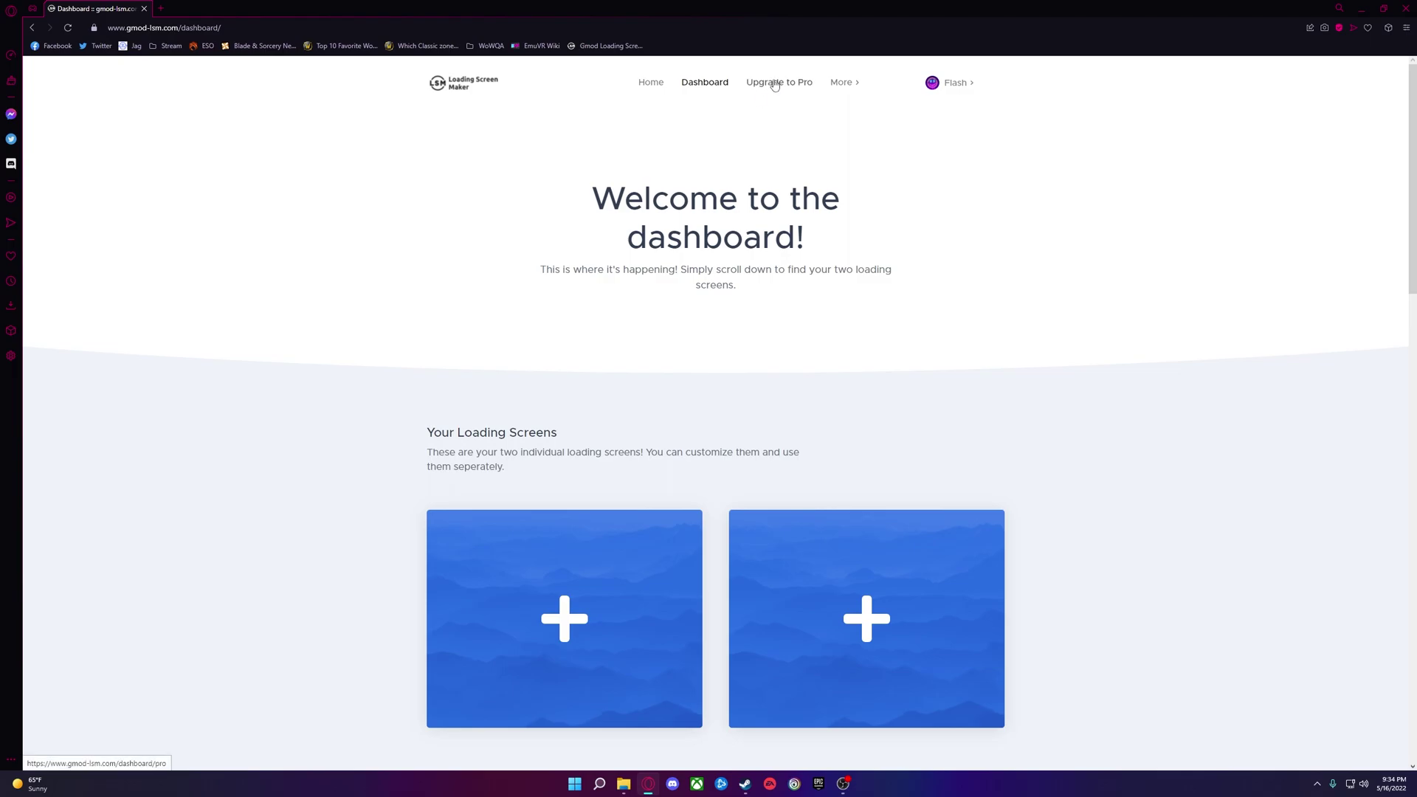
Open Upgrade to Pro and select the 6-month plan priced $9.99.
click(775, 85)
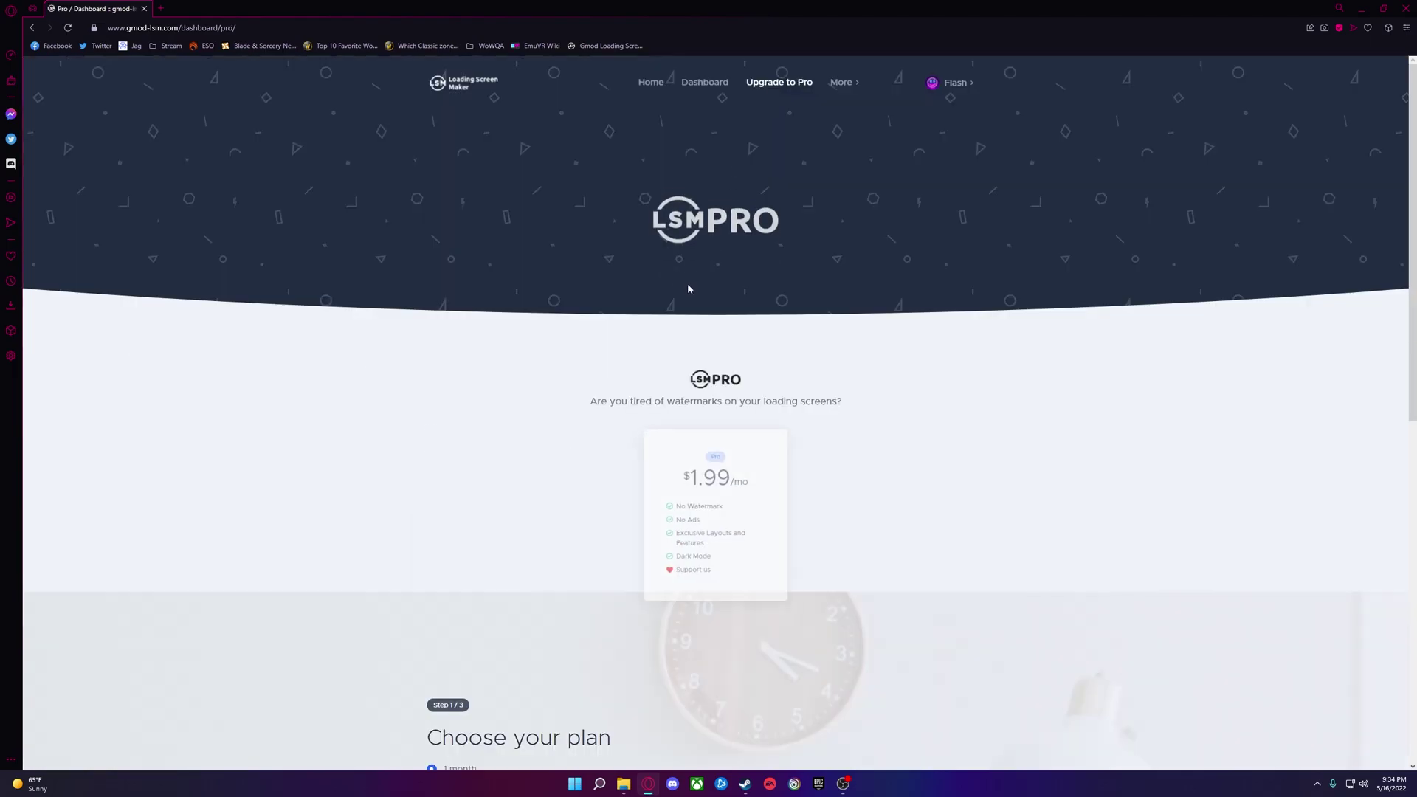
scroll(674, 307, down, 4)
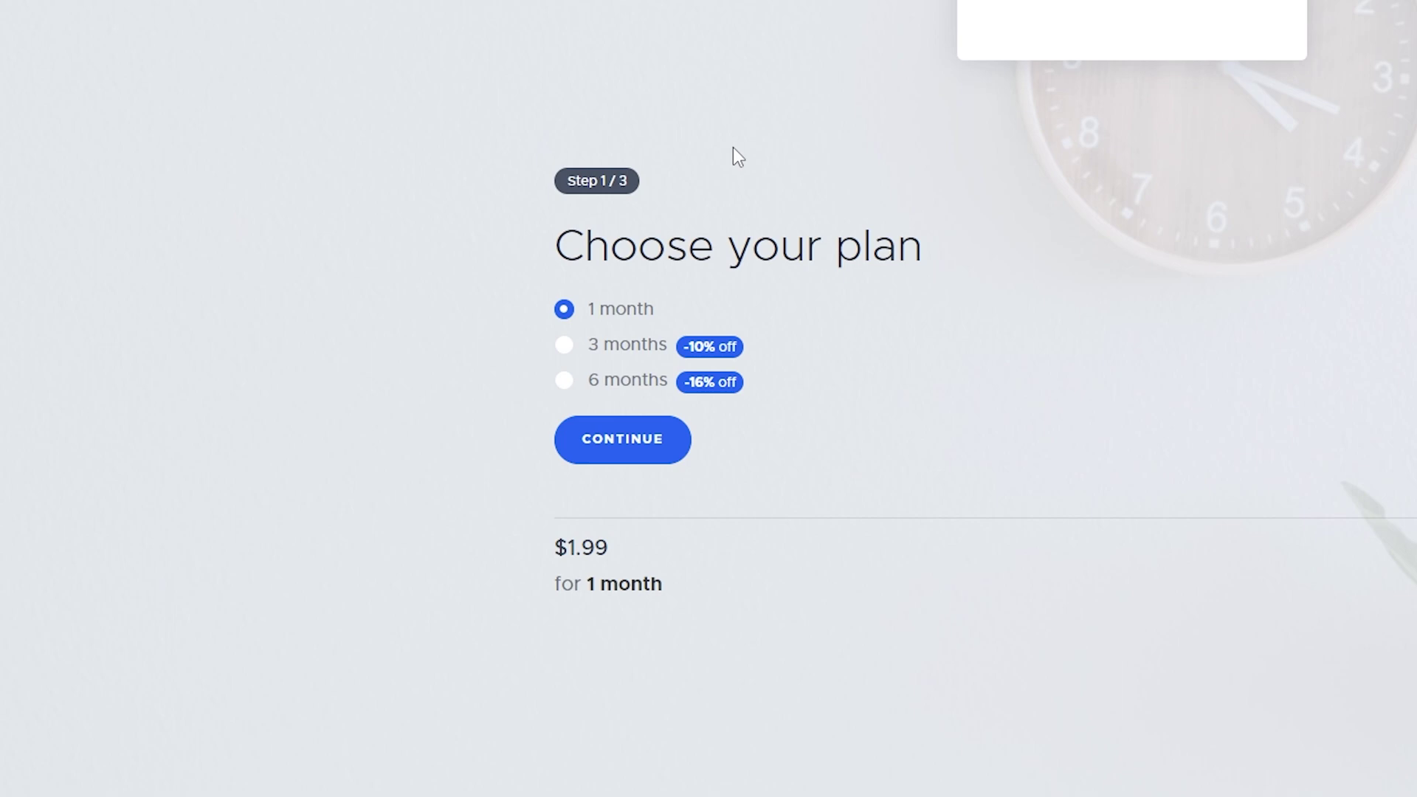
click(644, 384)
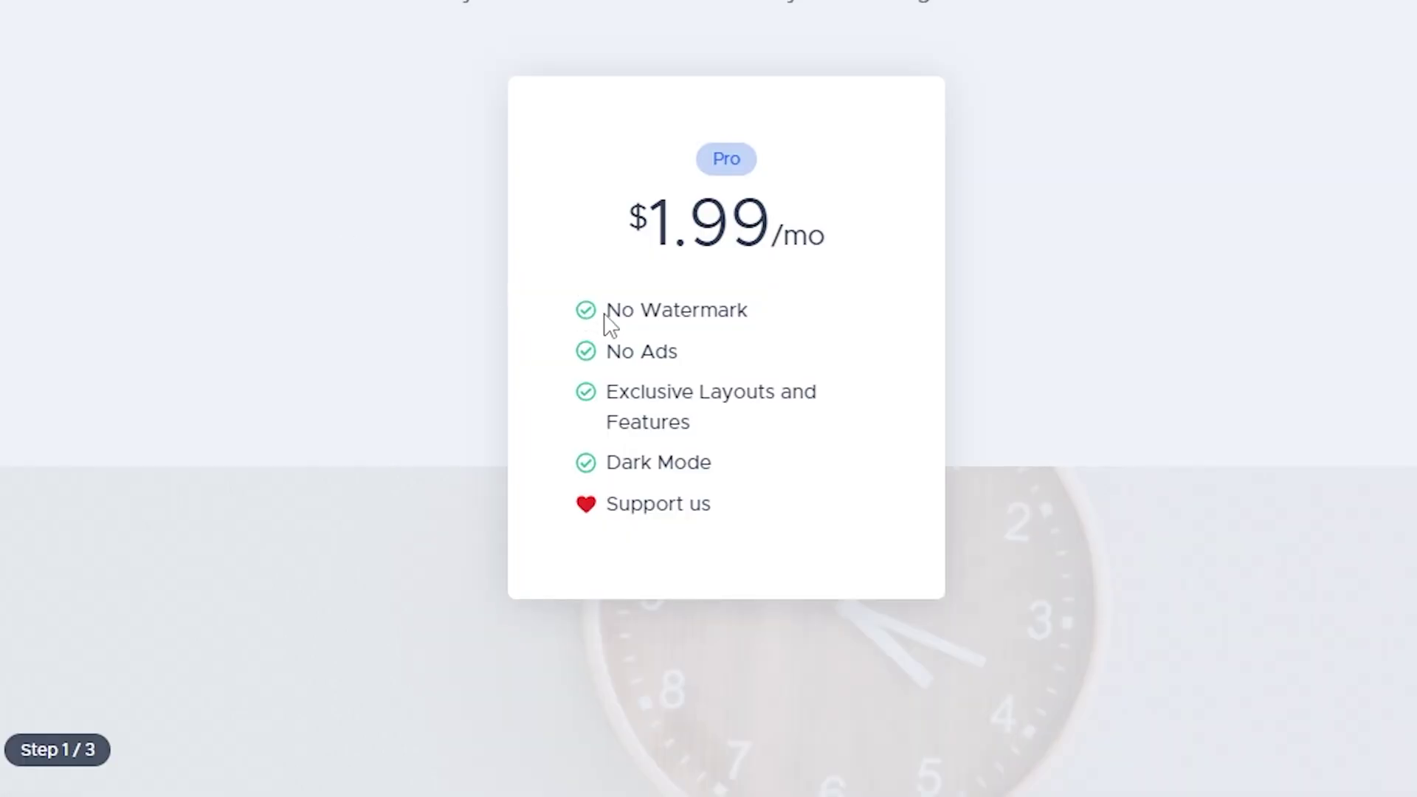
Highlight the Pro perks: No Watermark, No Ads, Exclusive Layouts and Features, Dark Mode, Support us.
drag(604, 313, 793, 325)
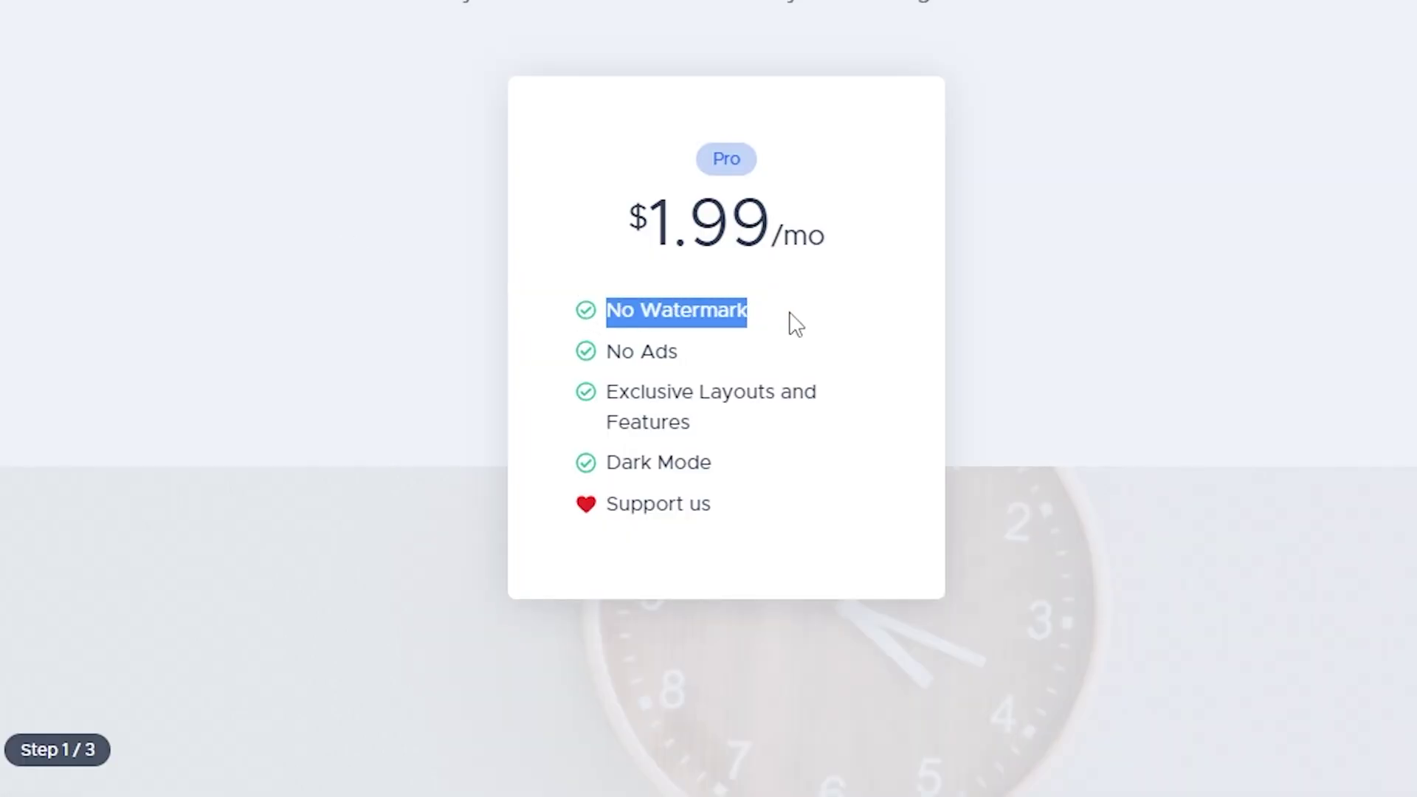
drag(606, 352, 689, 357)
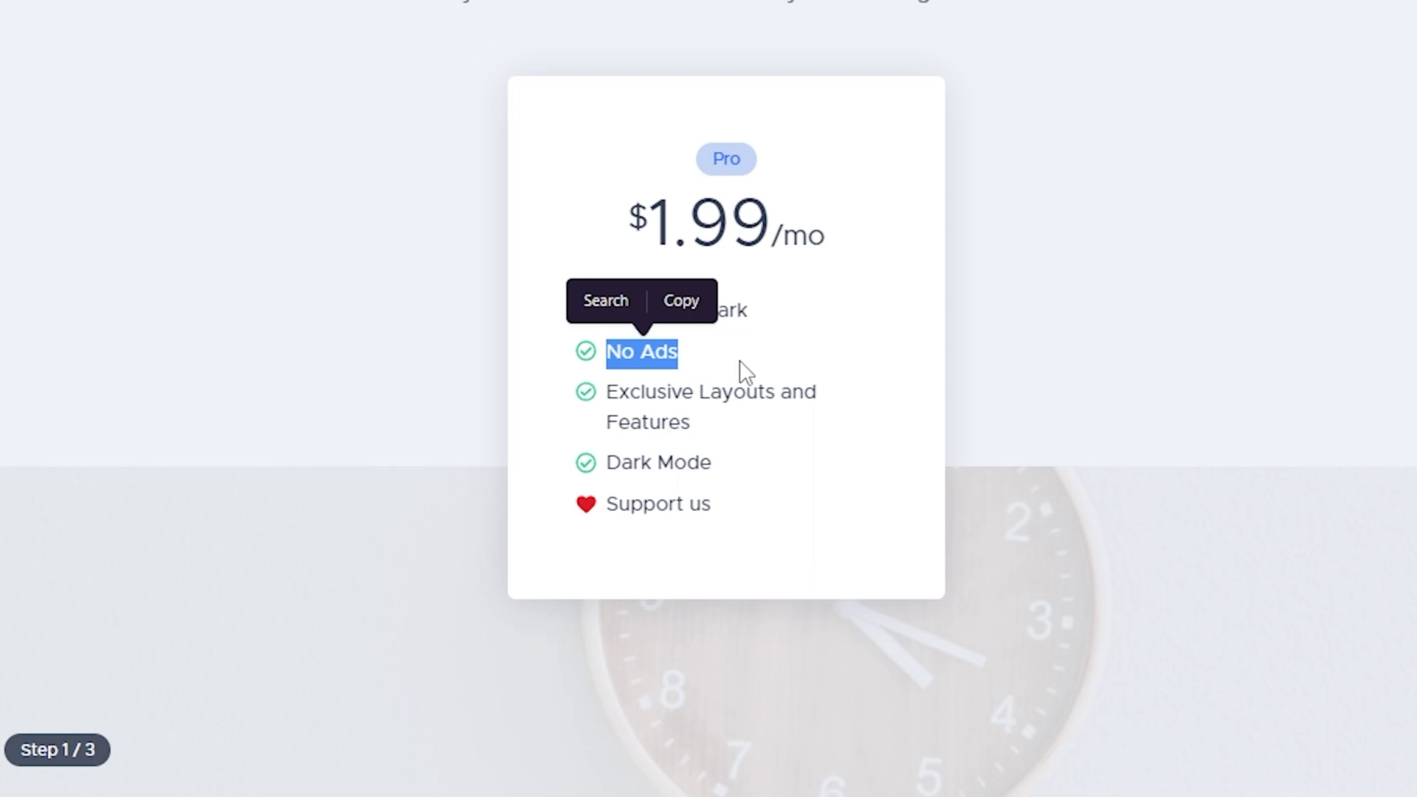
drag(609, 391, 812, 428)
drag(606, 463, 730, 475)
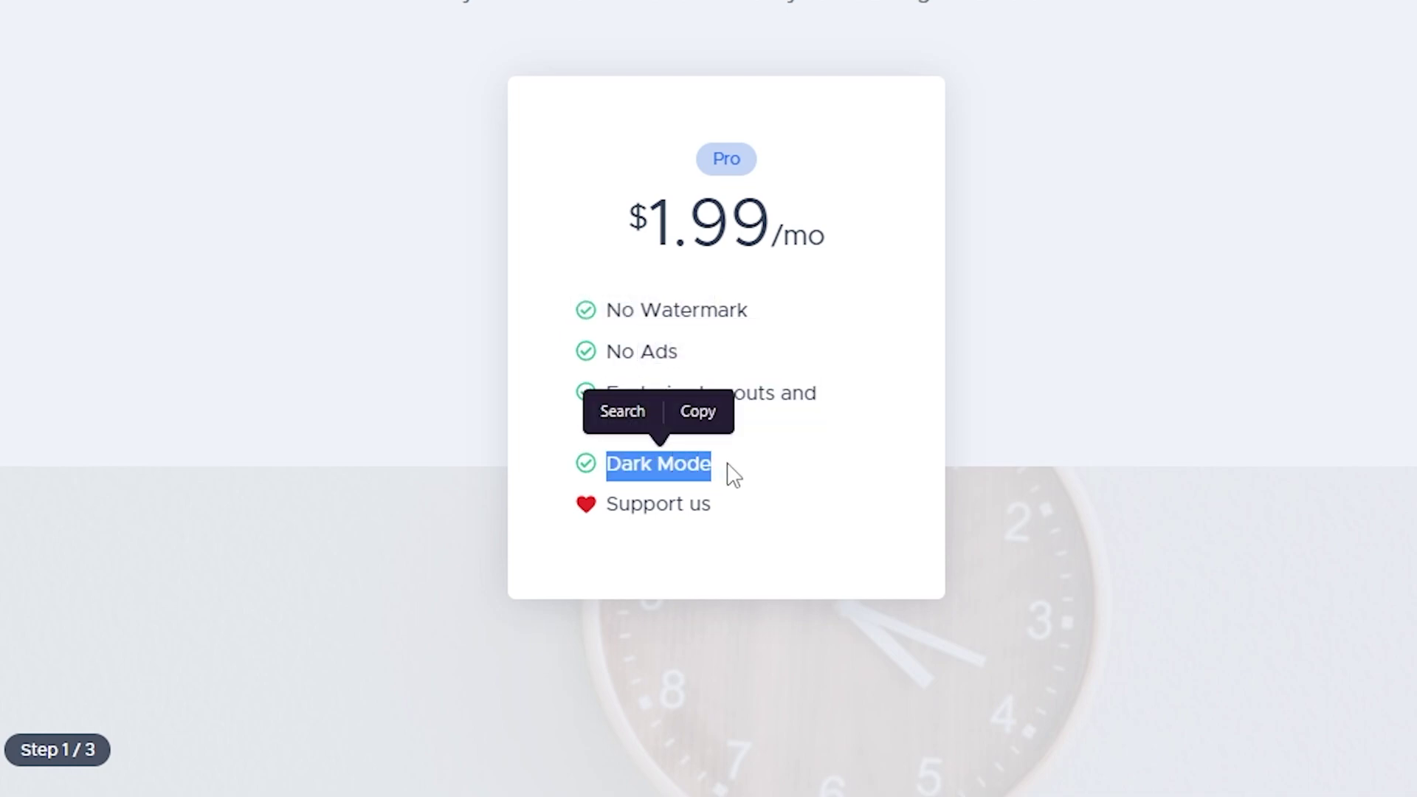
drag(607, 504, 777, 524)
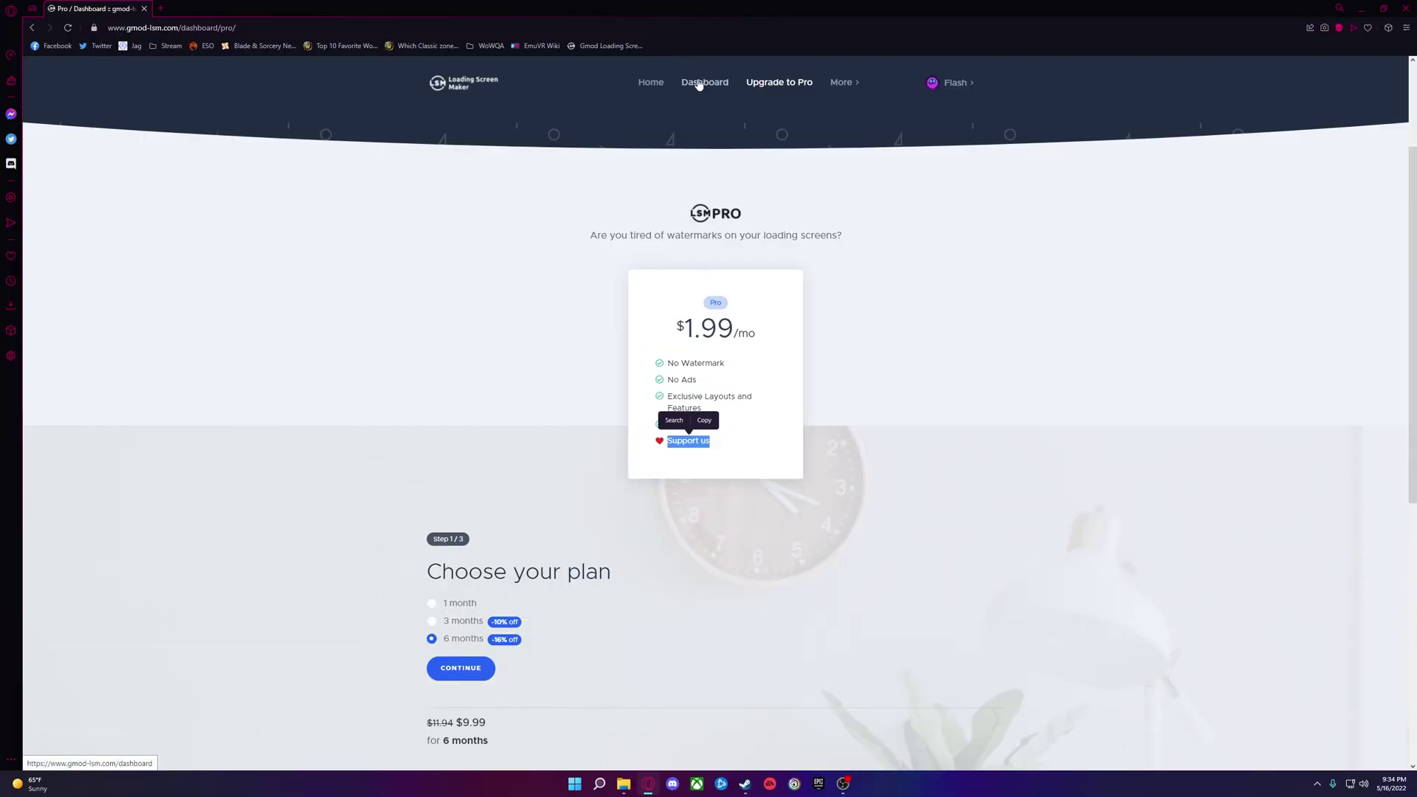
Return to the Dashboard and create Screen A in the first loading screen slot.
click(700, 84)
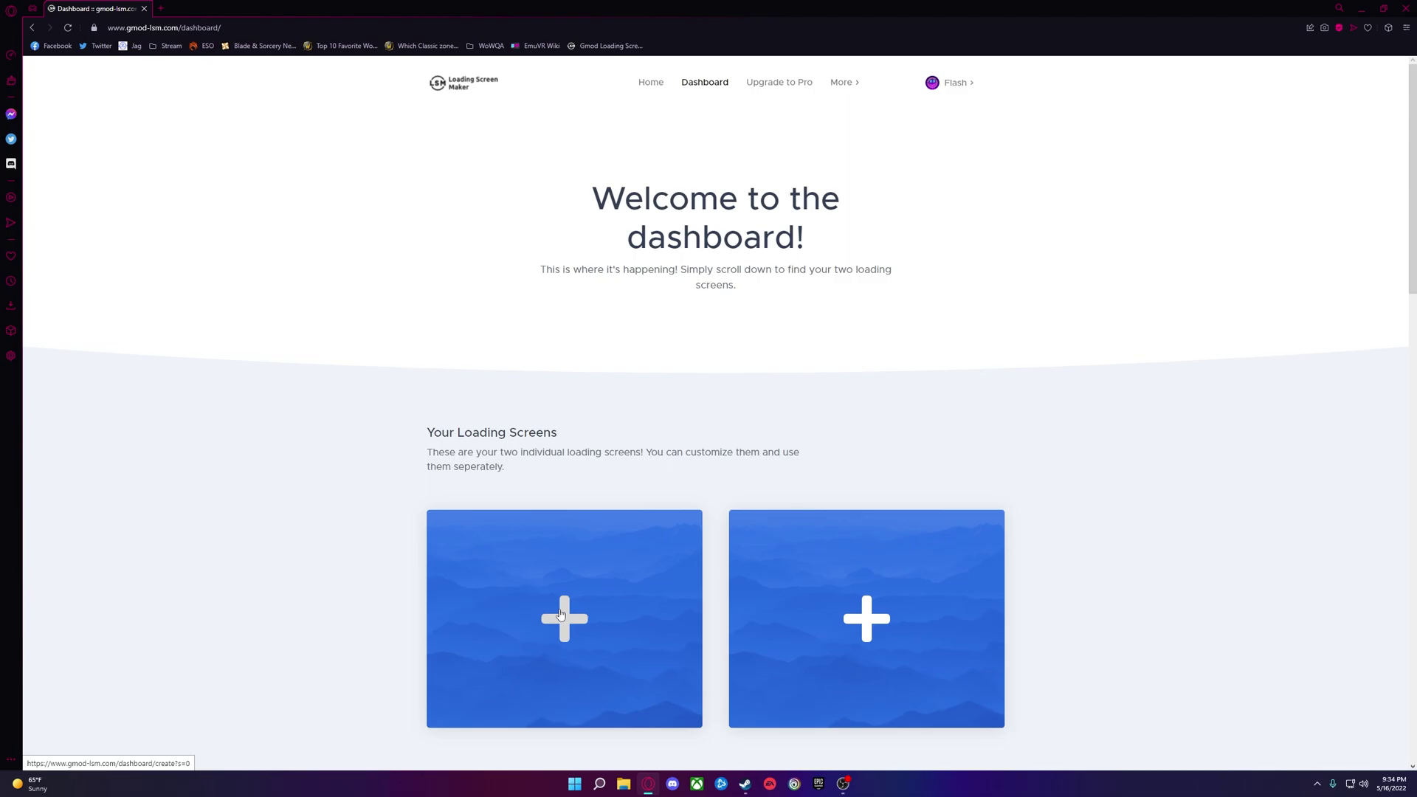
click(561, 614)
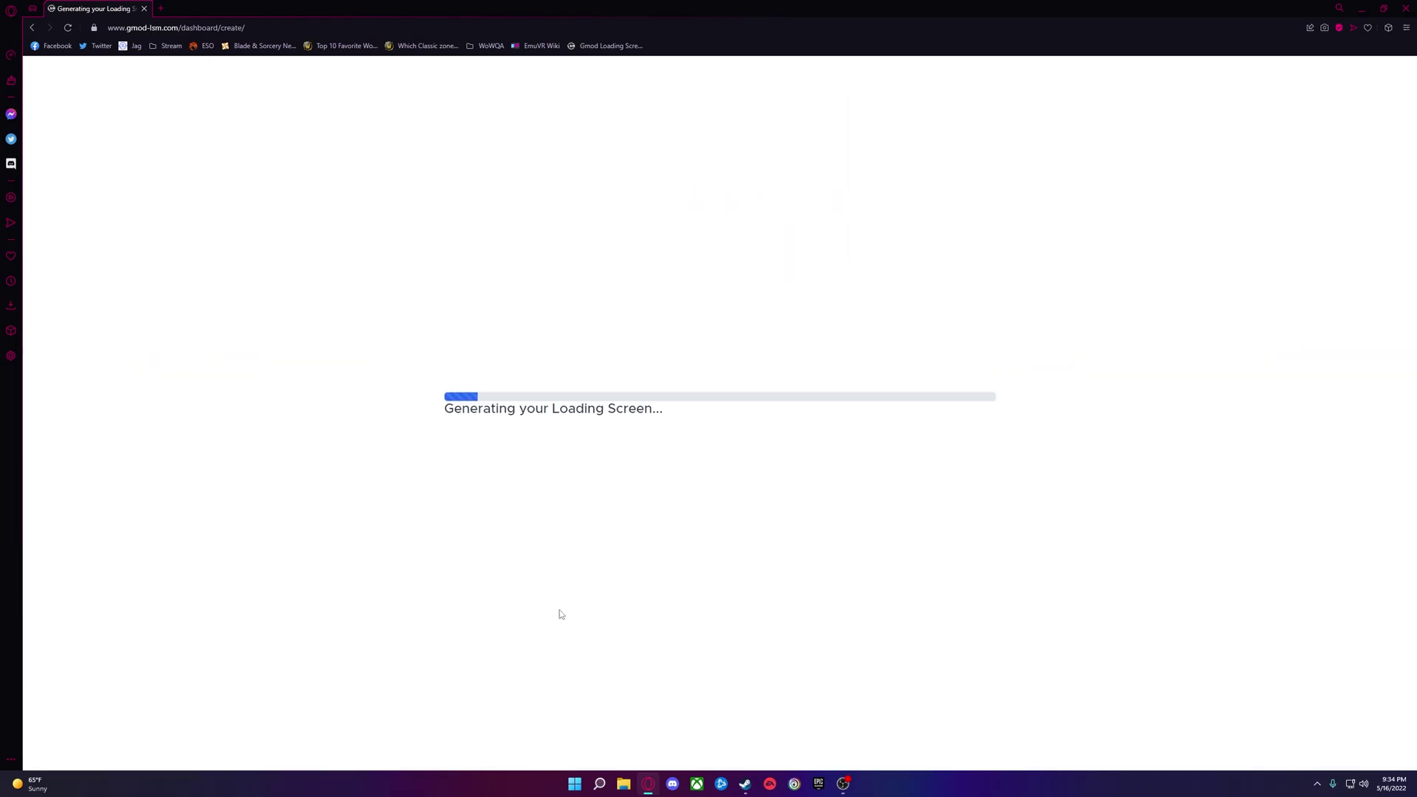
scroll(520, 485, down, 2)
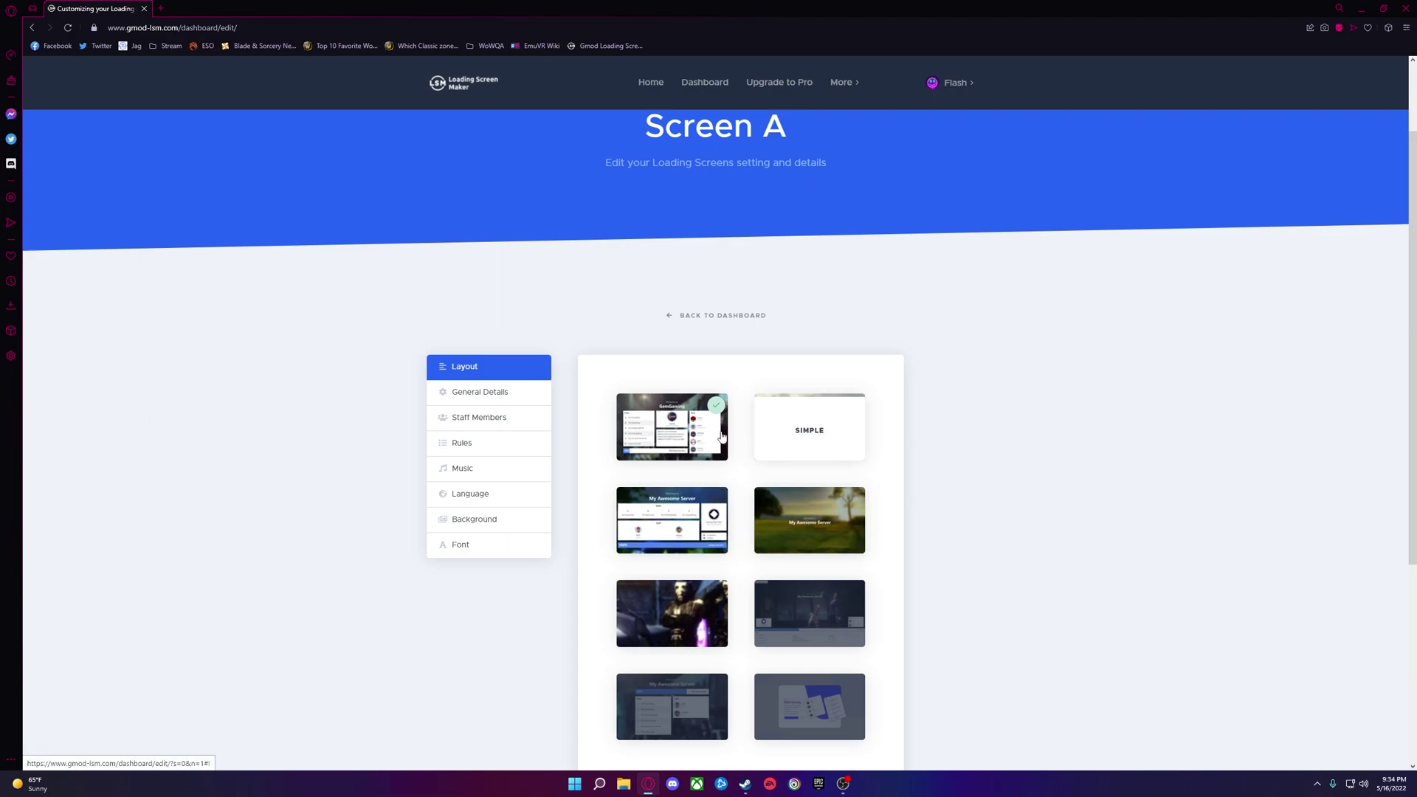
In General Details, title the screen 'My DarkRP Server' and make the progress bar purple.
click(495, 397)
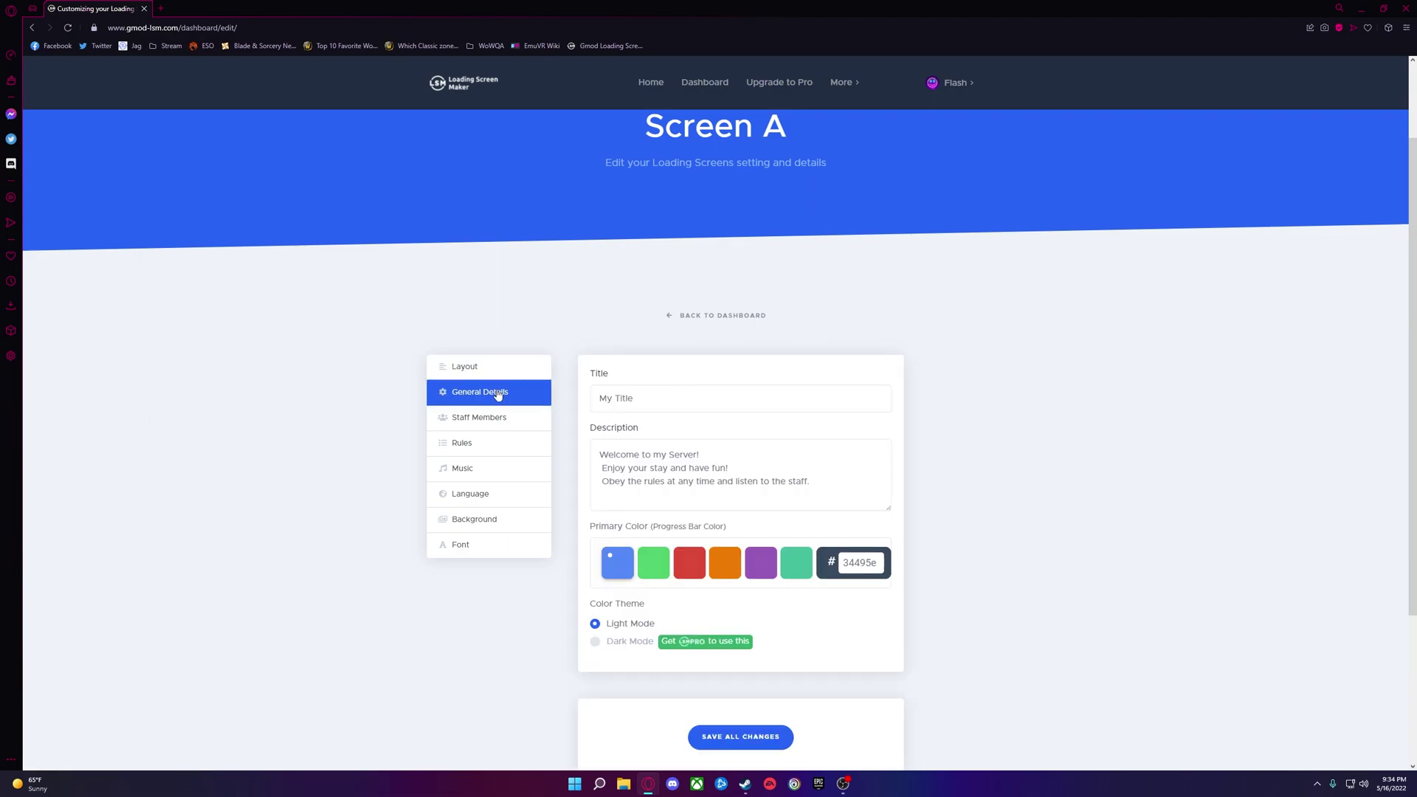
drag(649, 398, 565, 400)
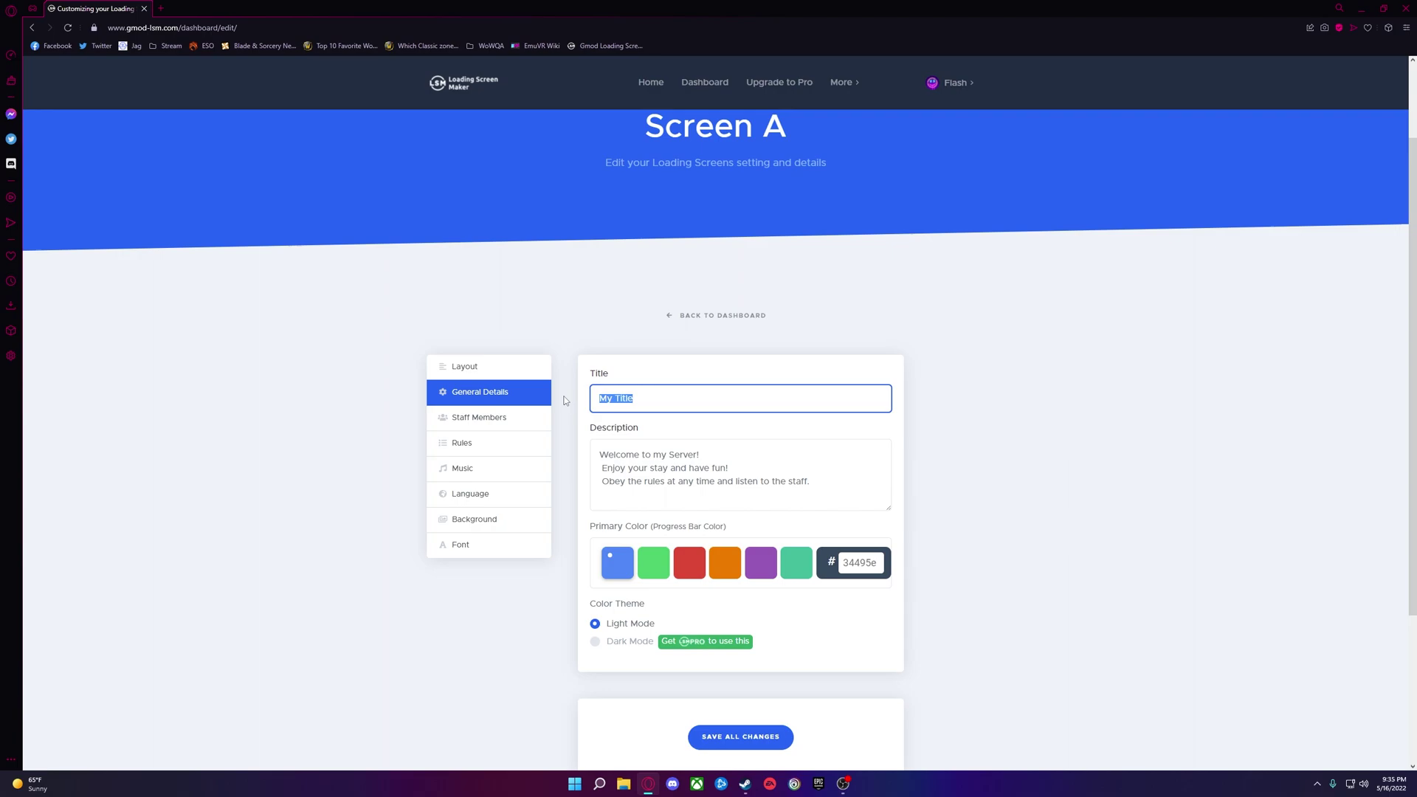
text(M)
click(760, 562)
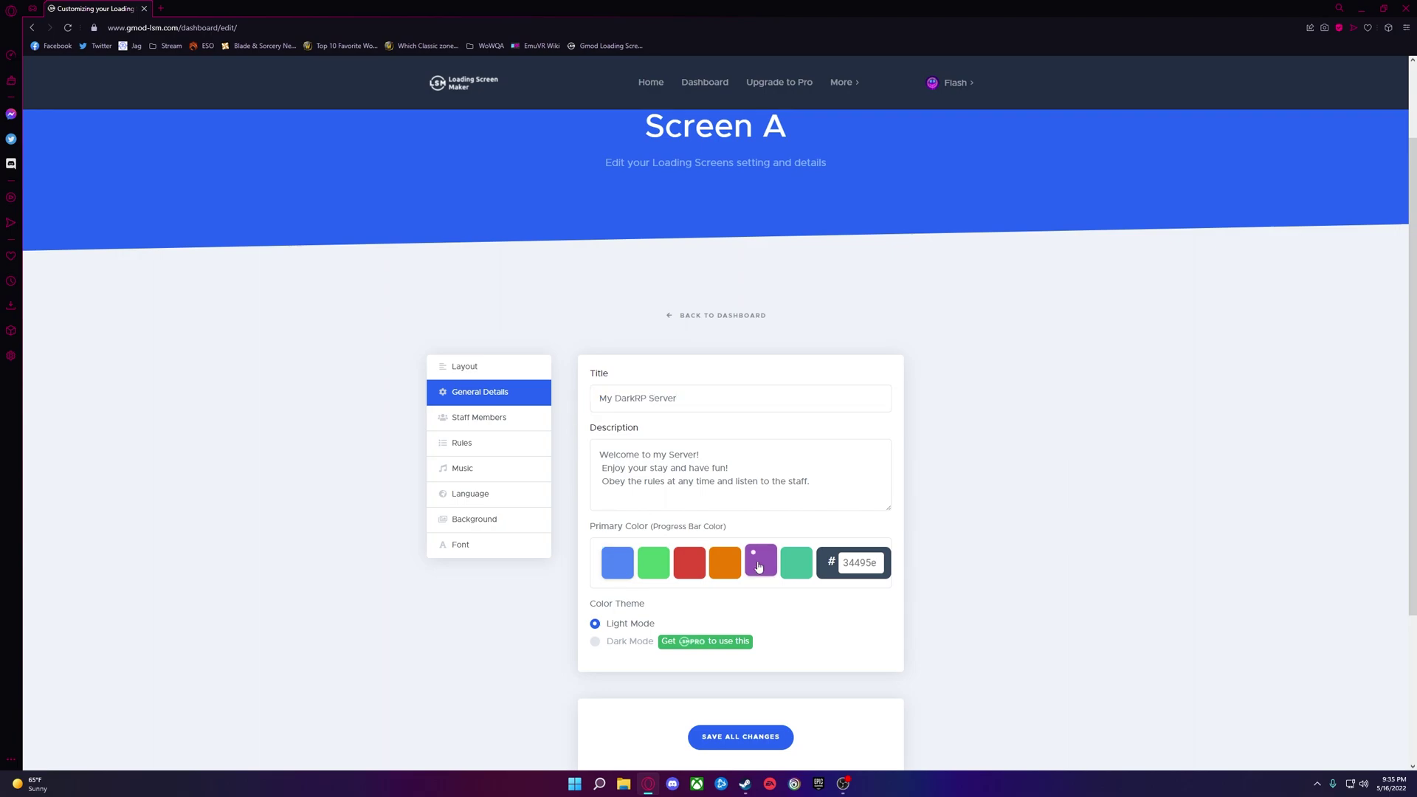
scroll(557, 573, down, 1)
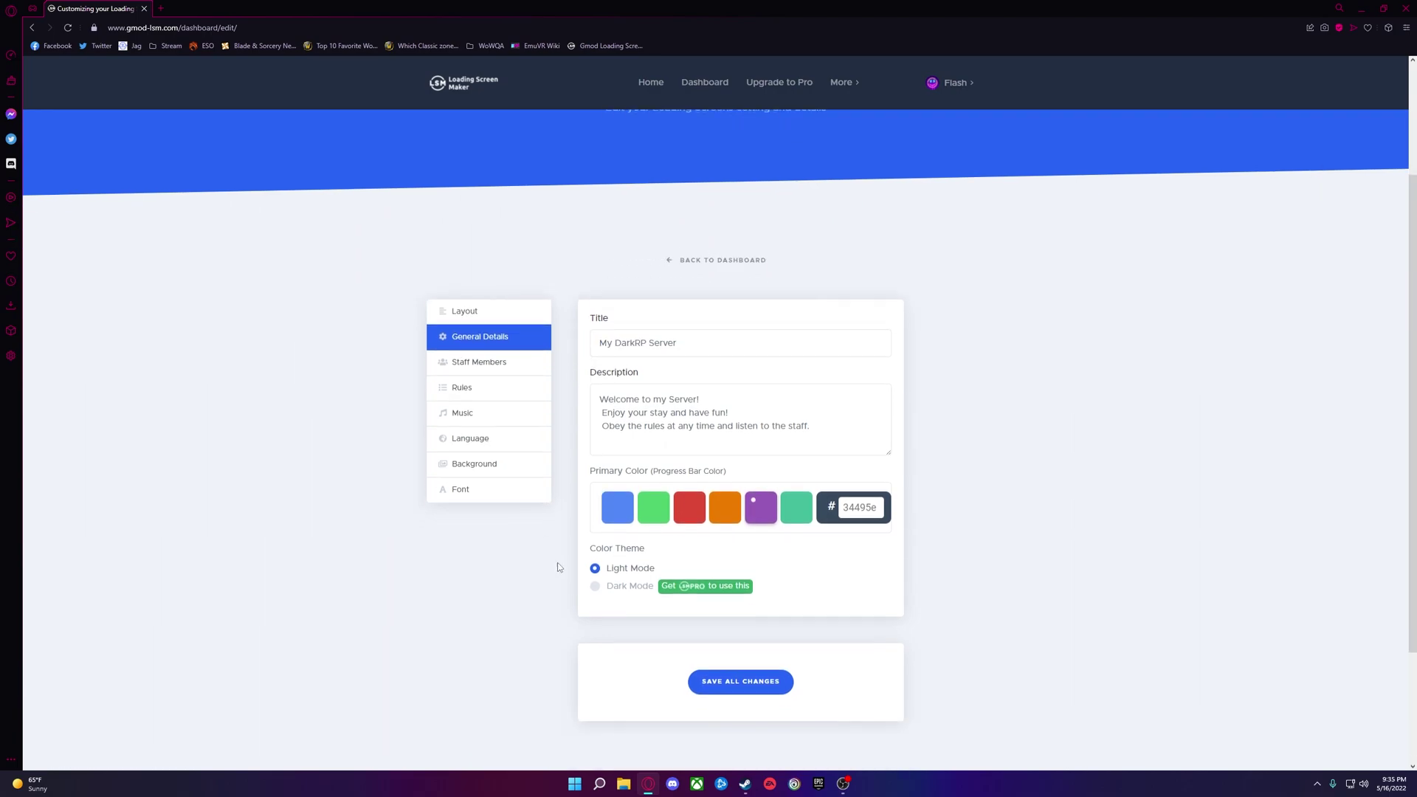
Look over the Staff Members and Rules settings and bring up the Music choices.
click(490, 367)
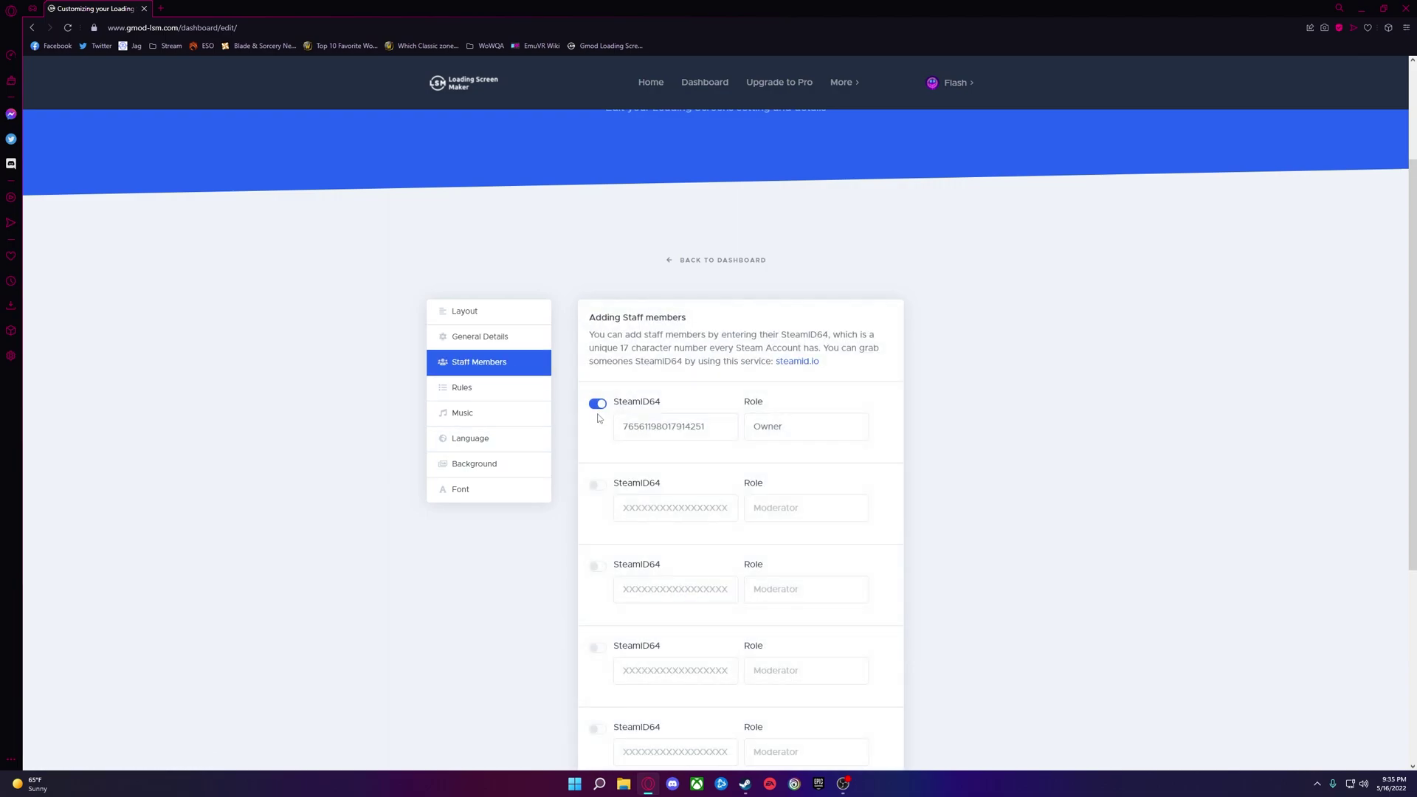
click(524, 393)
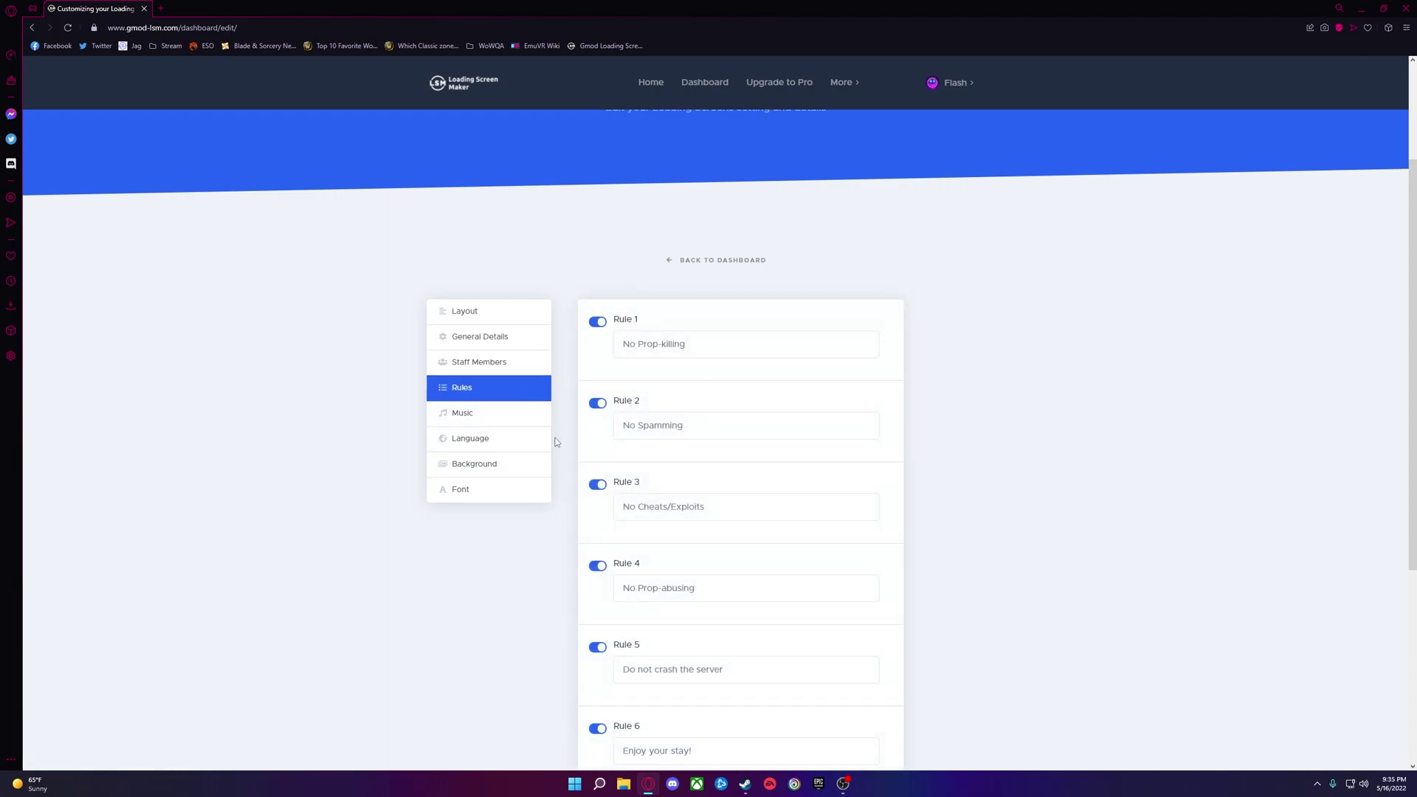
scroll(564, 441, down, 2)
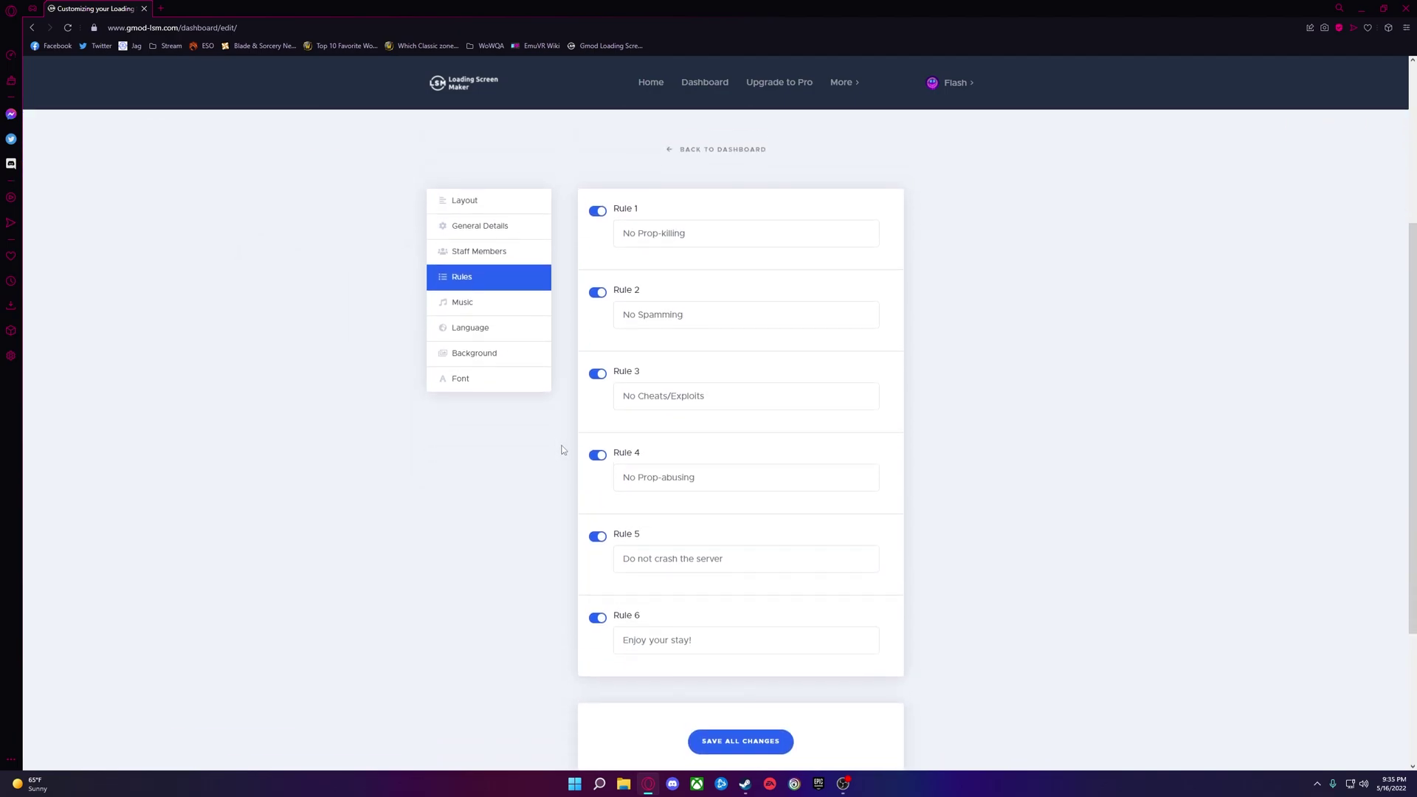
click(494, 305)
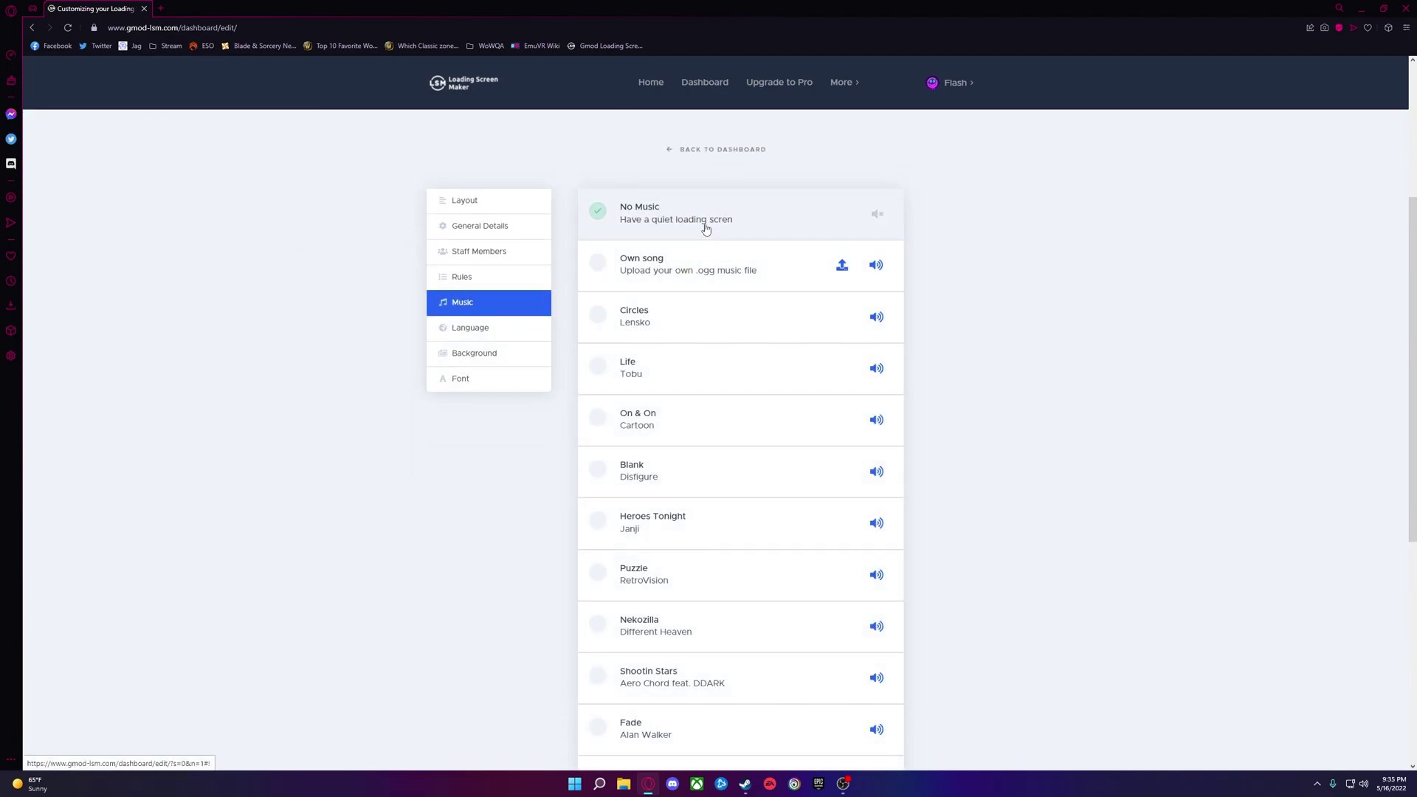
Choose Invincible by DEAF KEV as the loading music.
scroll(679, 414, down, 2)
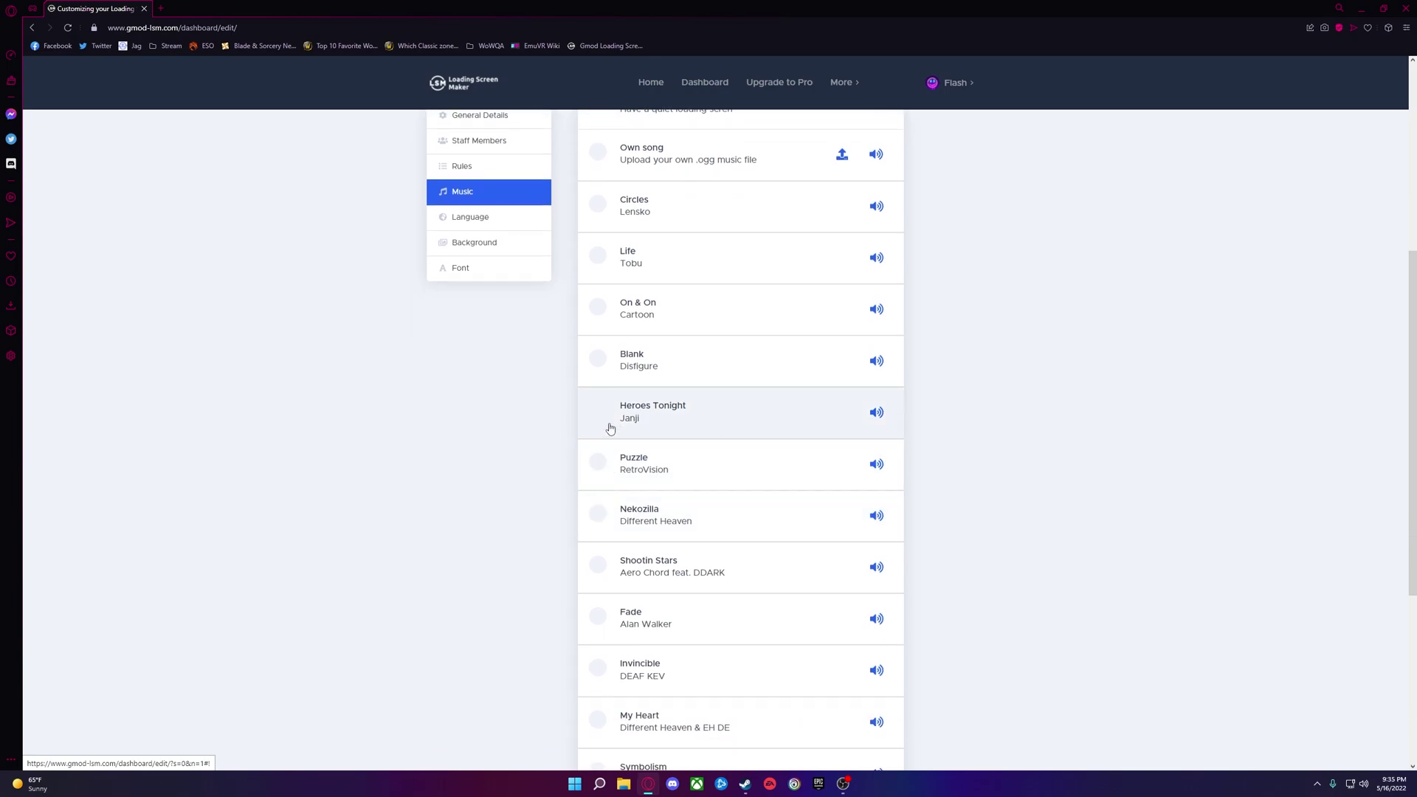
scroll(605, 414, down, 2)
click(592, 557)
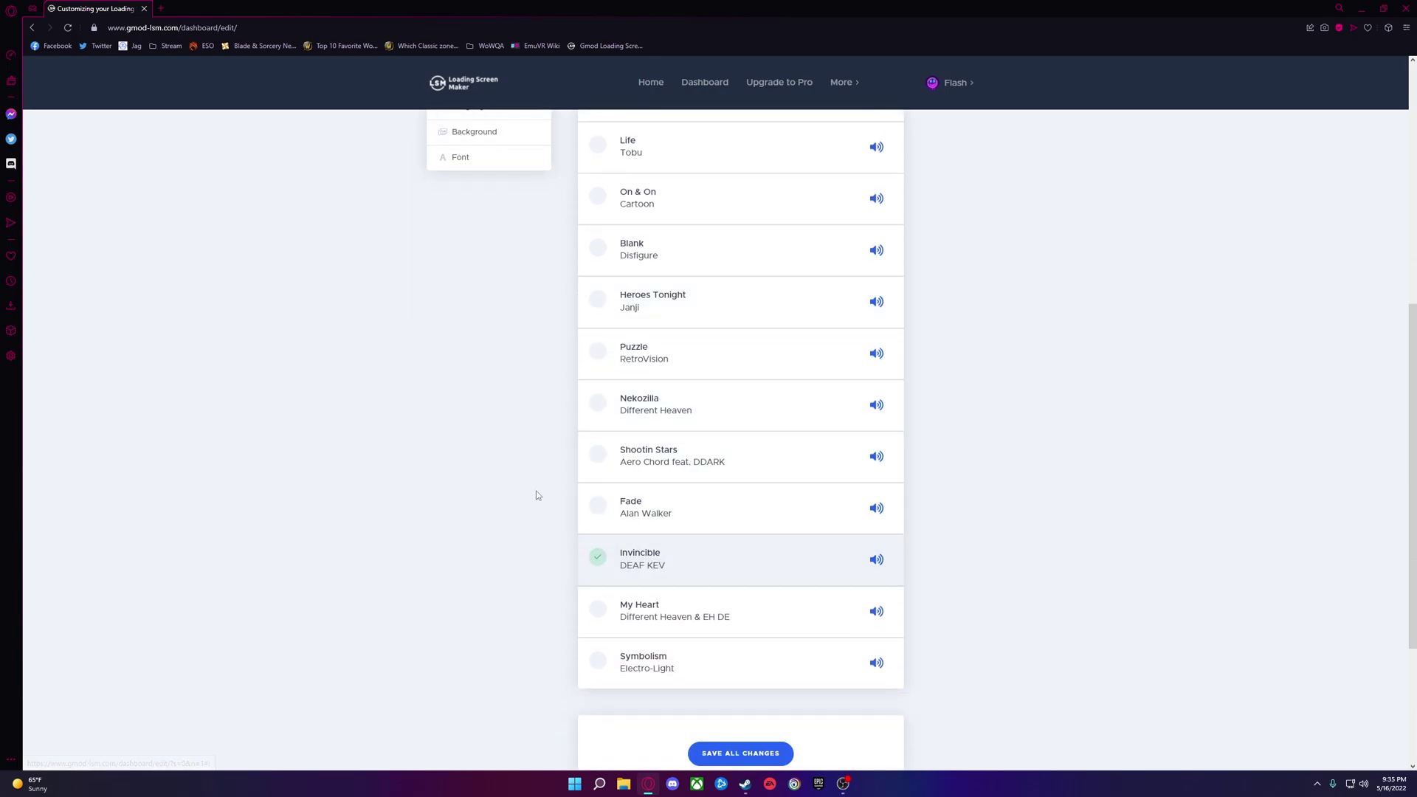
scroll(537, 495, up, 6)
Check the Language setting (English) and bring up the Background image settings.
click(506, 442)
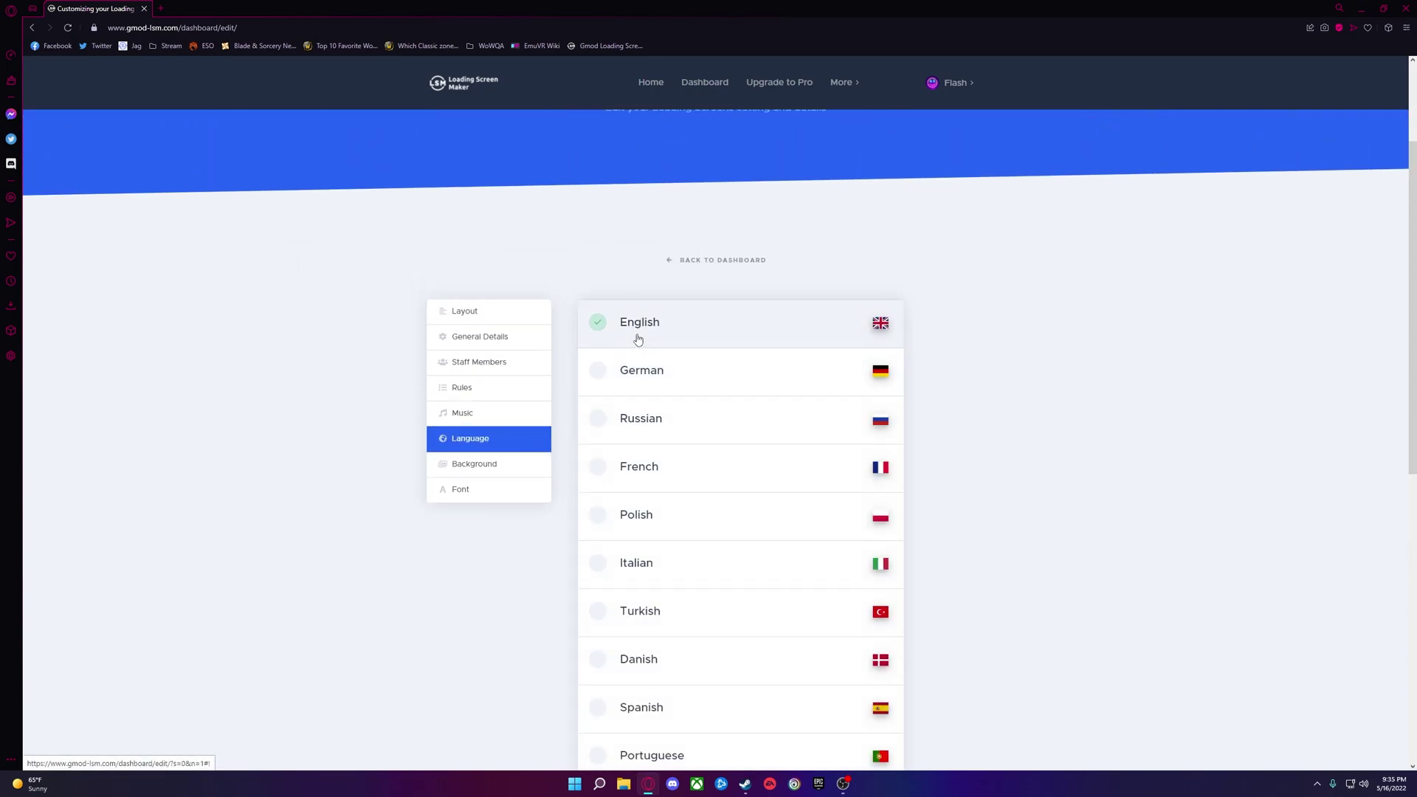
scroll(583, 394, down, 4)
scroll(568, 392, up, 3)
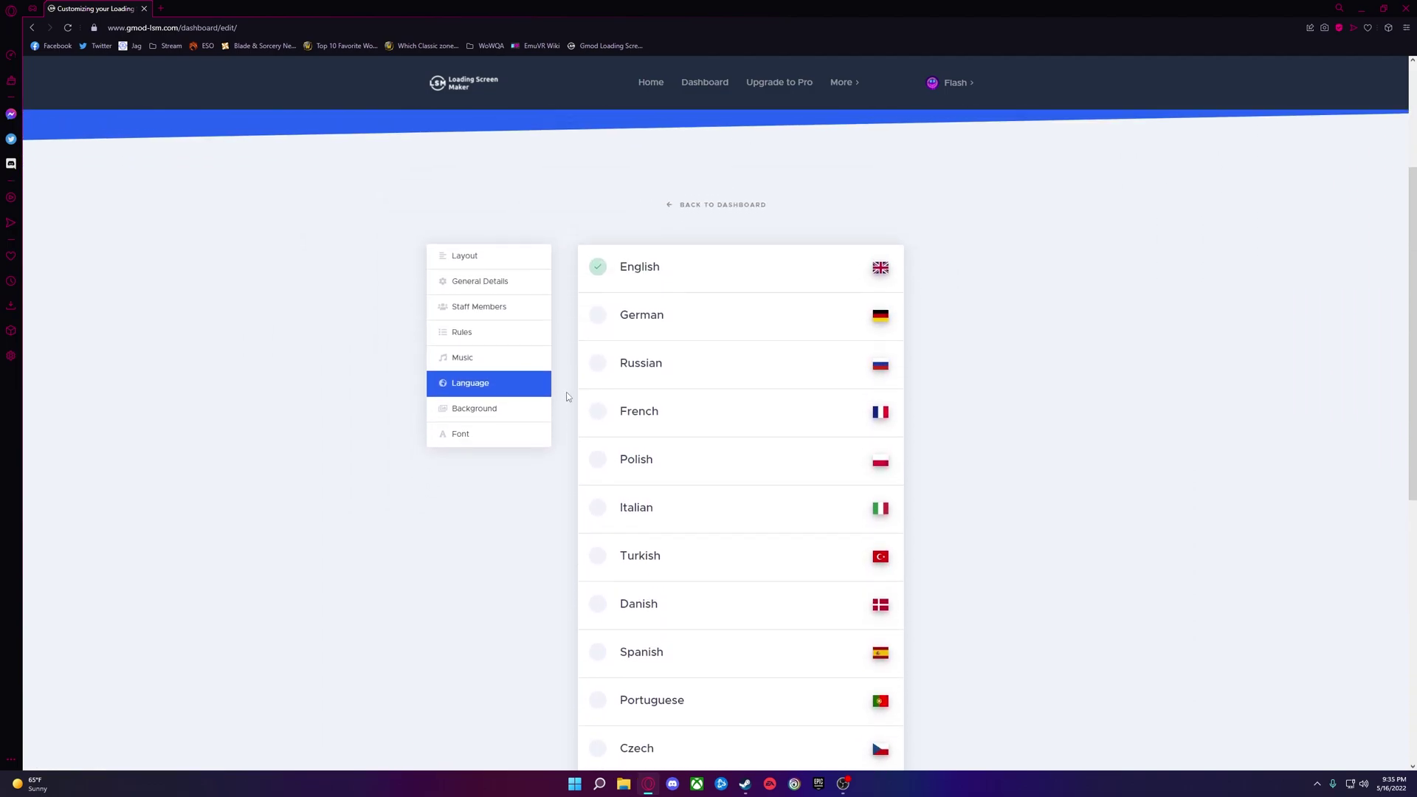
click(521, 407)
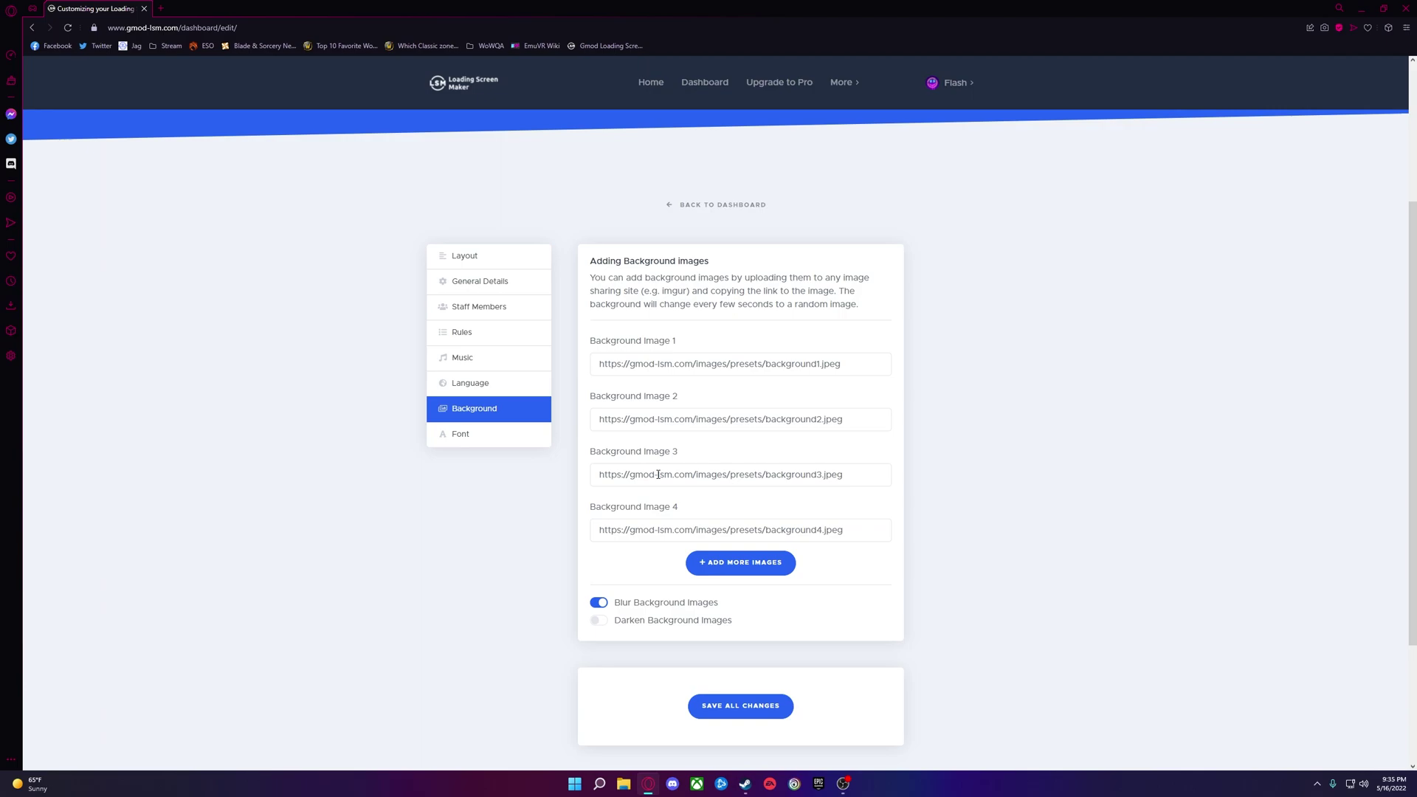
Set the font to Montserrat and save all changes to Screen A.
click(500, 440)
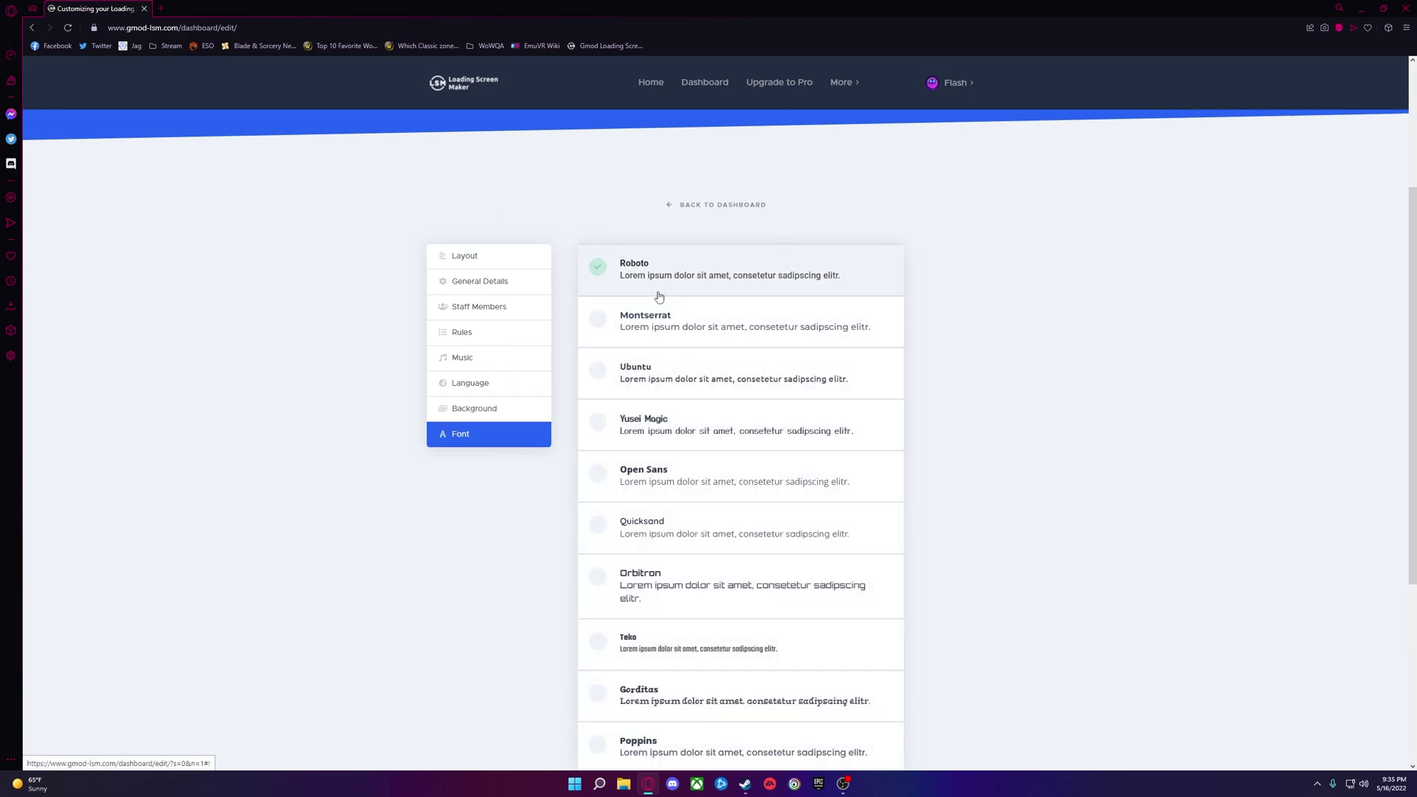
click(642, 333)
scroll(599, 417, down, 1)
scroll(599, 417, down, 4)
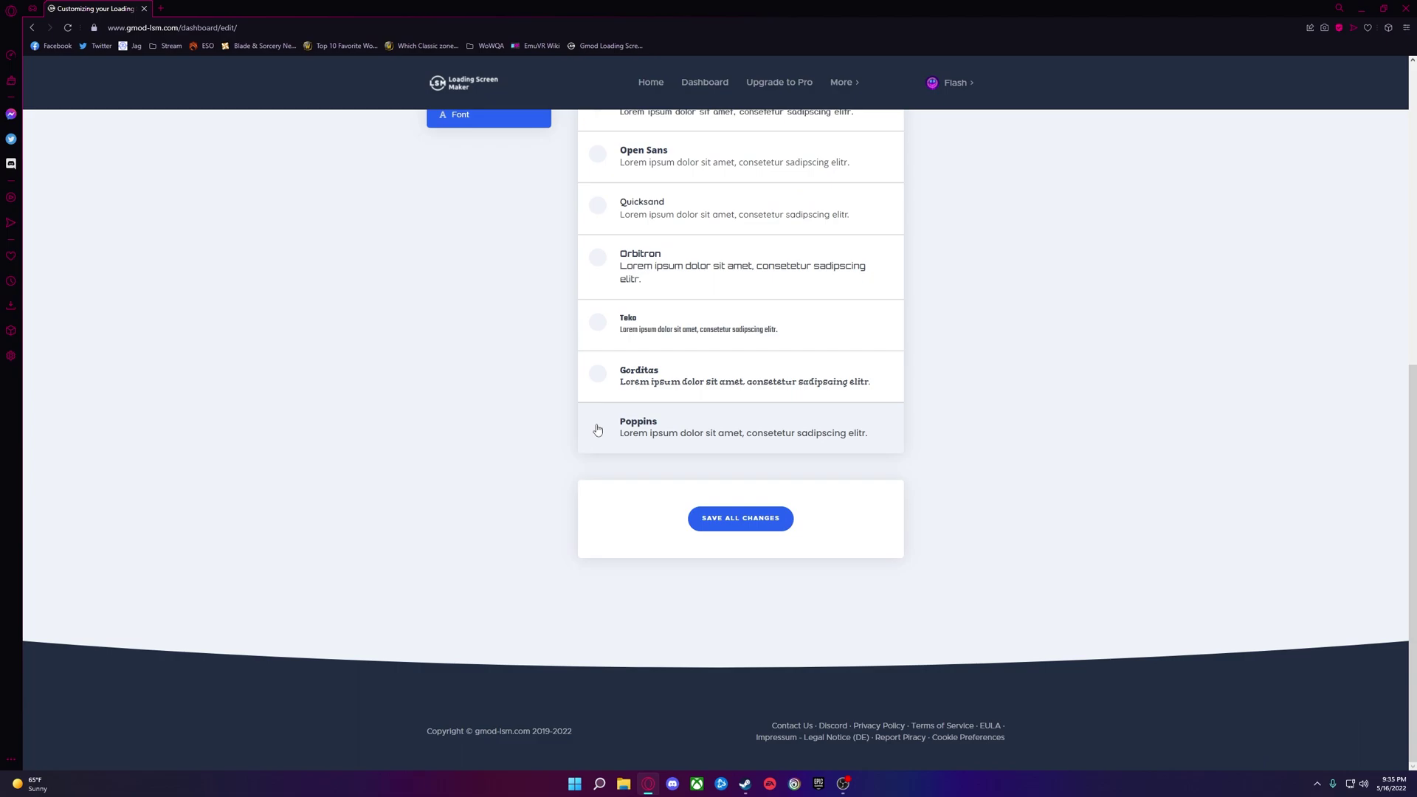
click(737, 519)
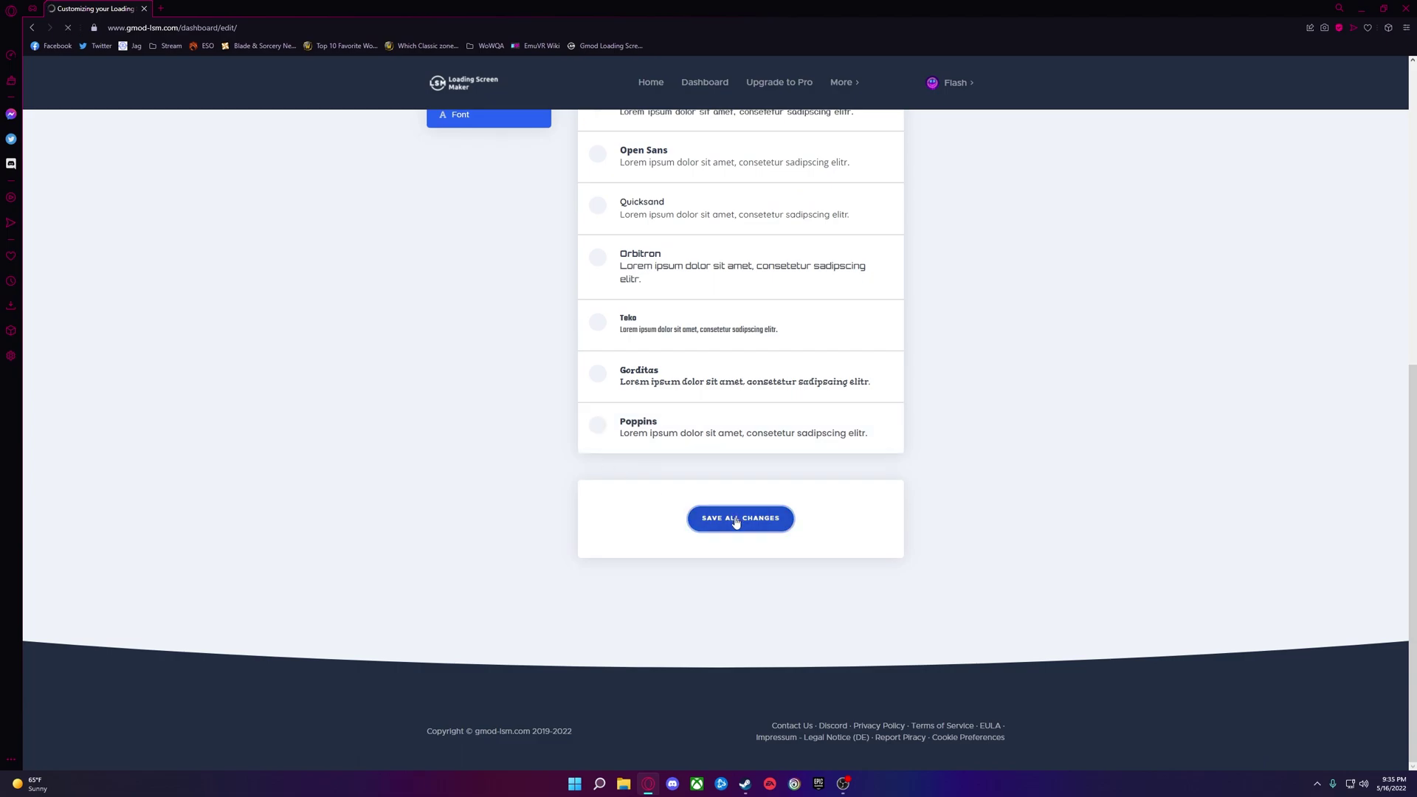
scroll(709, 463, down, 2)
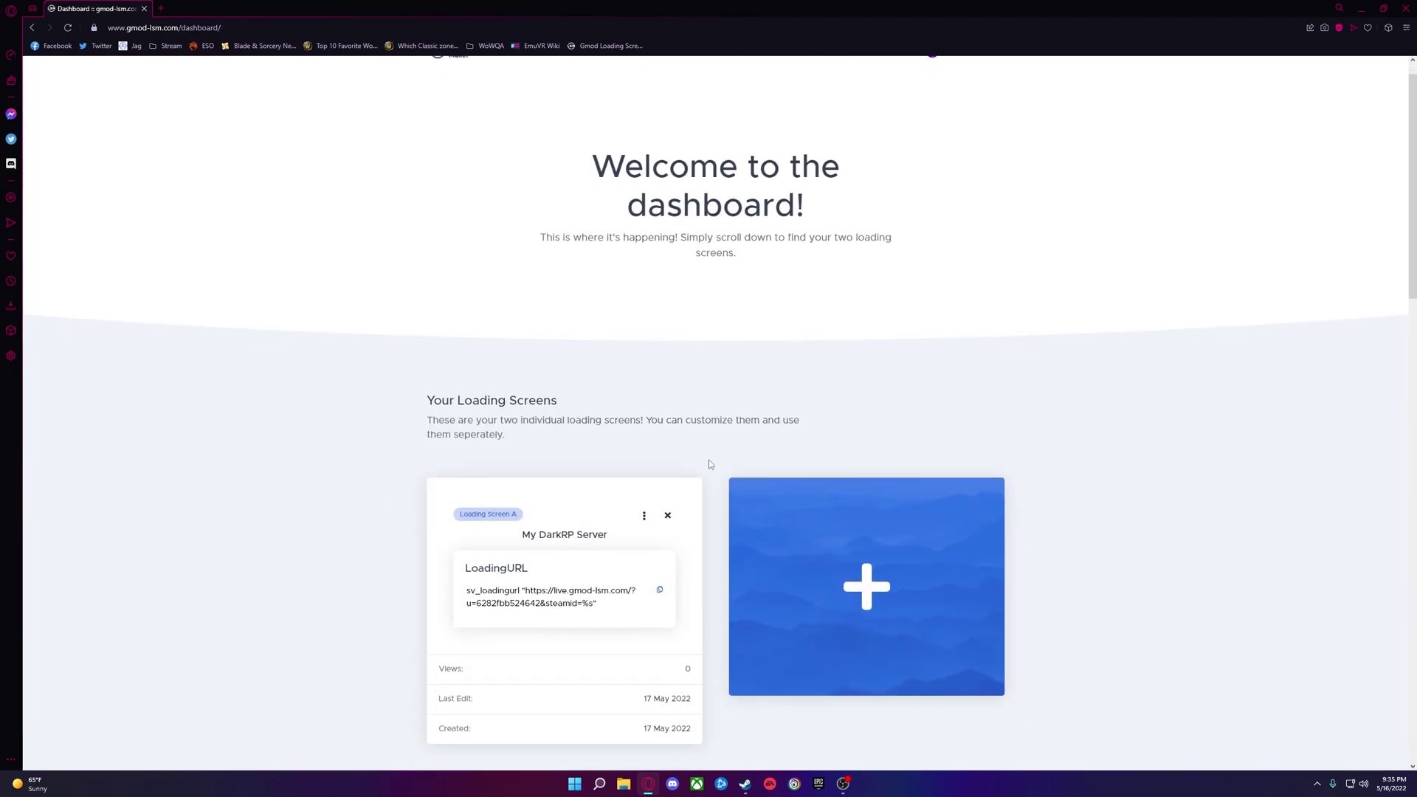
scroll(708, 464, down, 2)
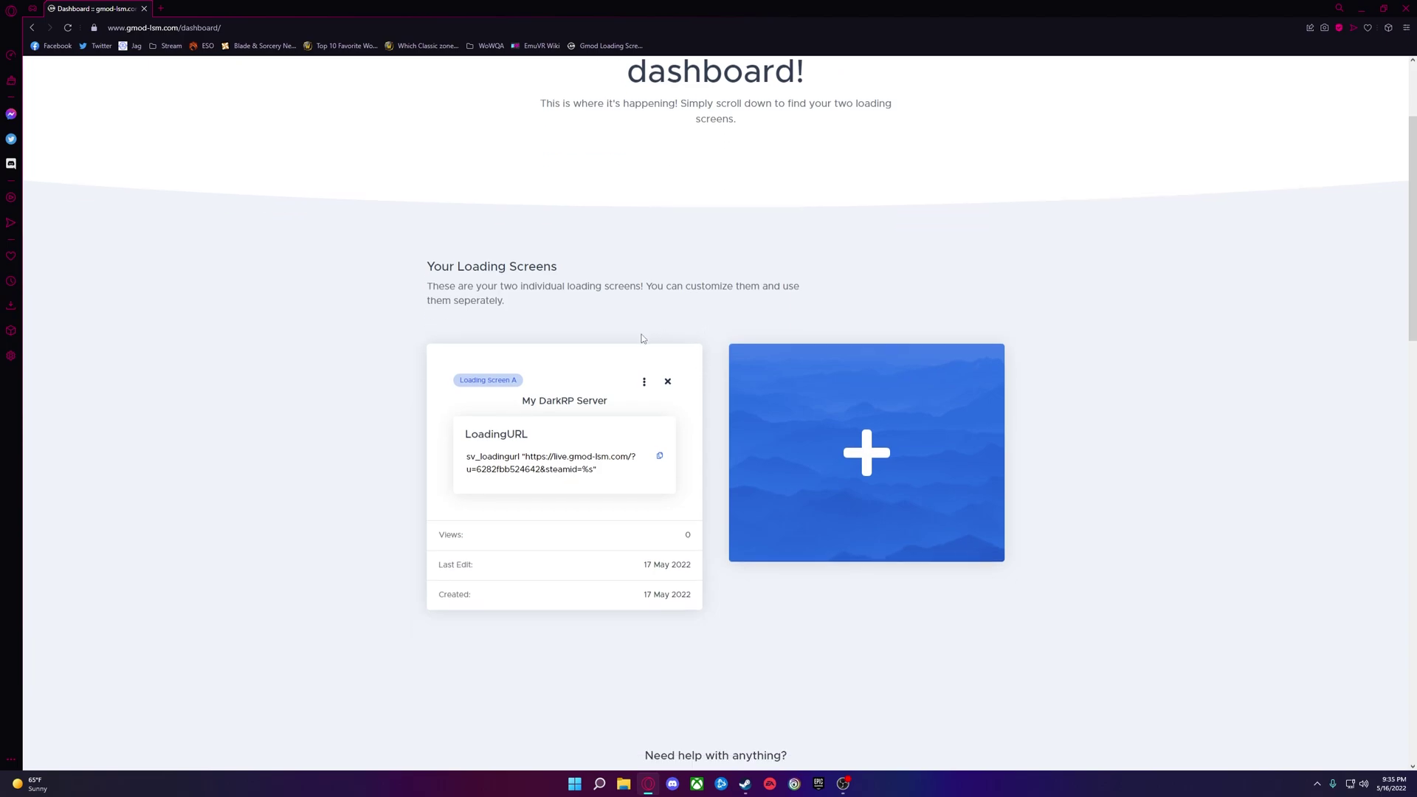
Preview the My DarkRP Server demo from the card's menu, then return to the dashboard.
click(641, 385)
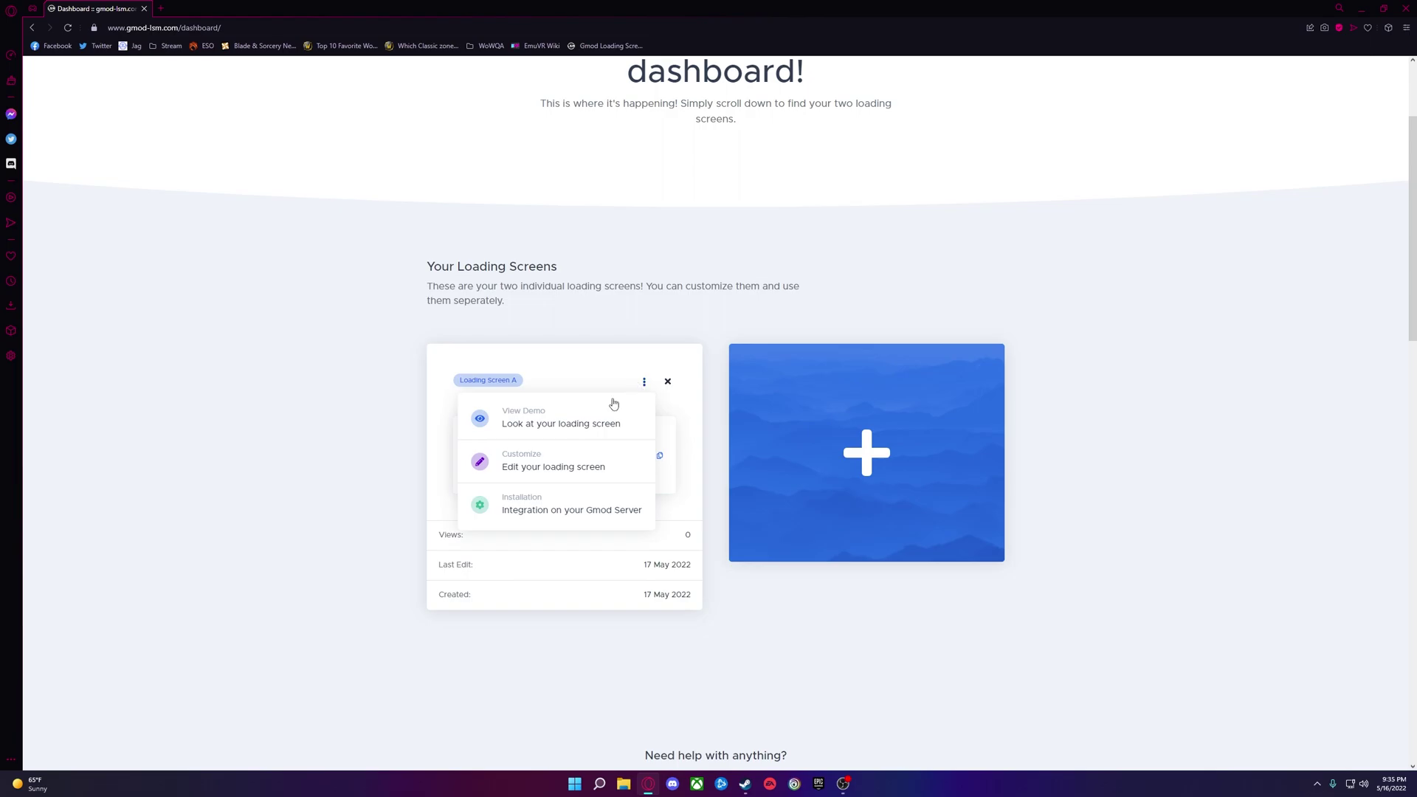
click(599, 431)
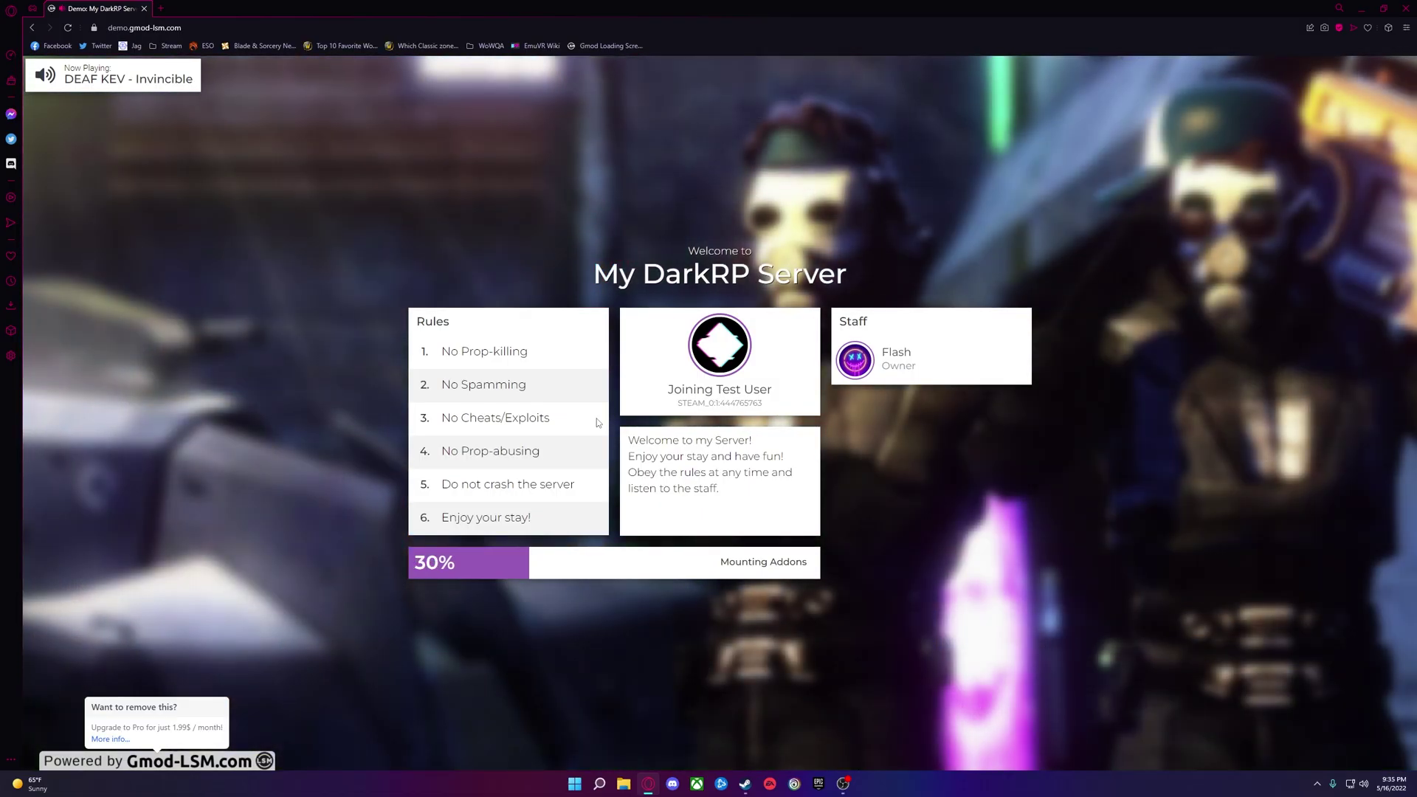
click(32, 27)
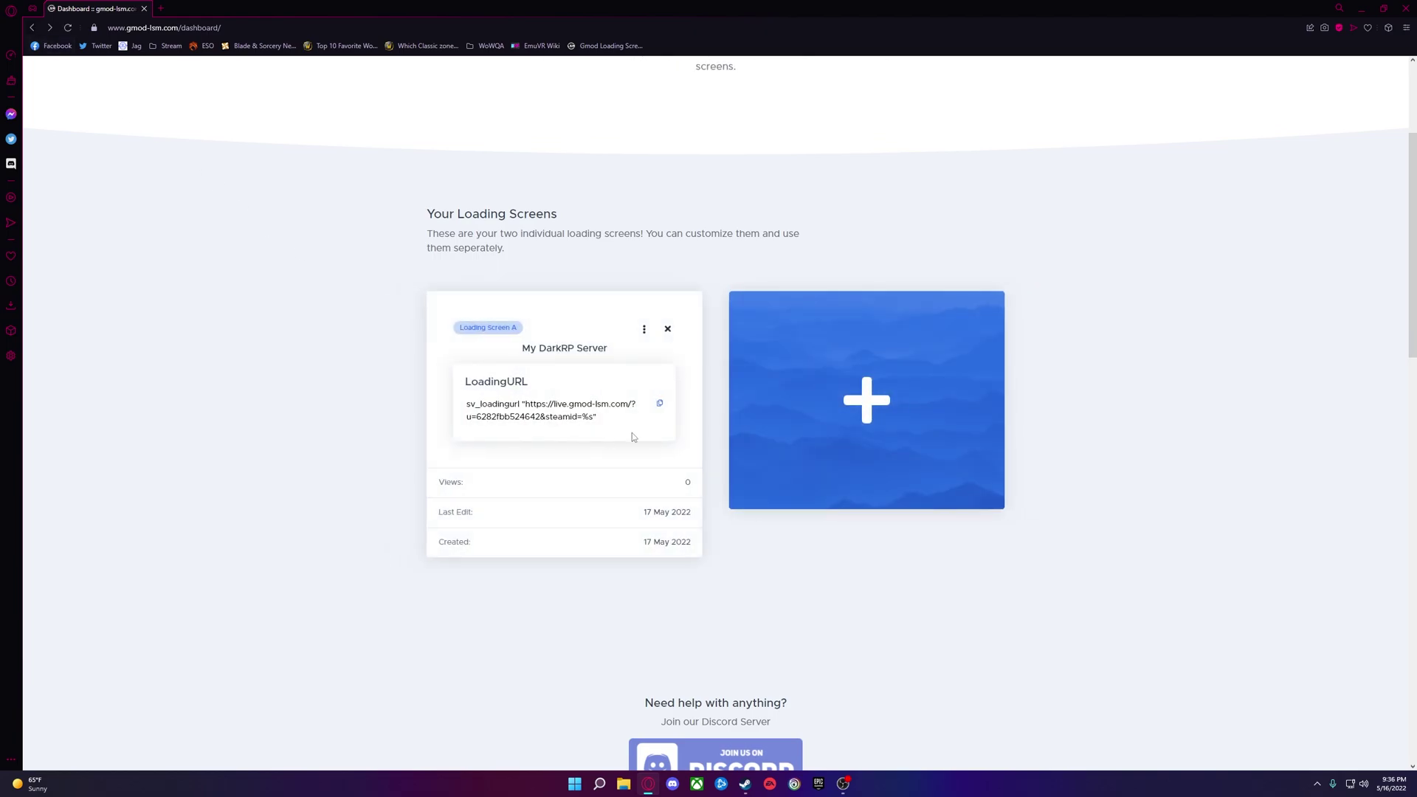
Copy the card's sv_loadingurl line to the clipboard.
click(662, 405)
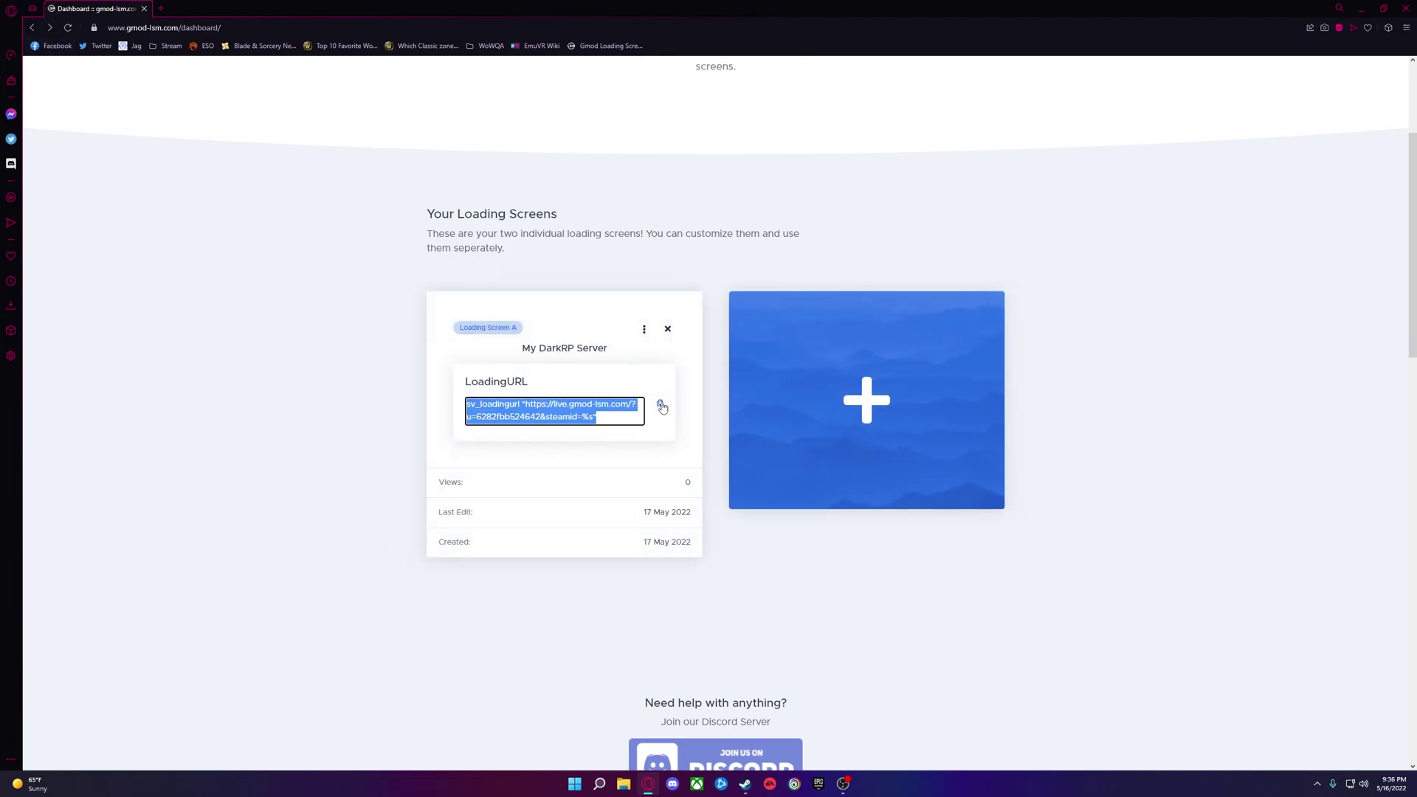
right_click(538, 405)
click(580, 445)
In File Explorer, go to G:\Servers\GModDarkRP\steamapps\common\GarrysModDS\garrysmod\cfg.
click(624, 783)
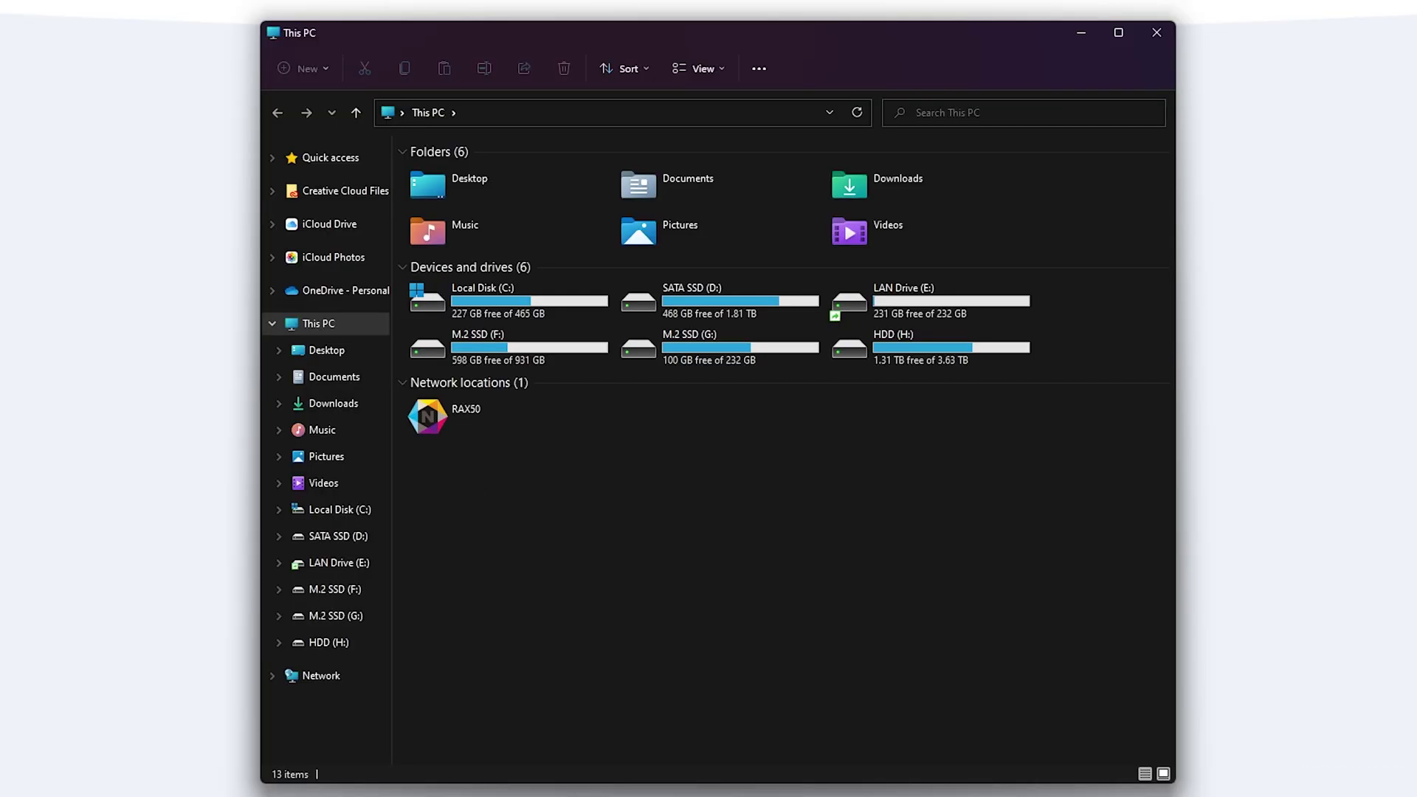
double_click(662, 362)
click(433, 206)
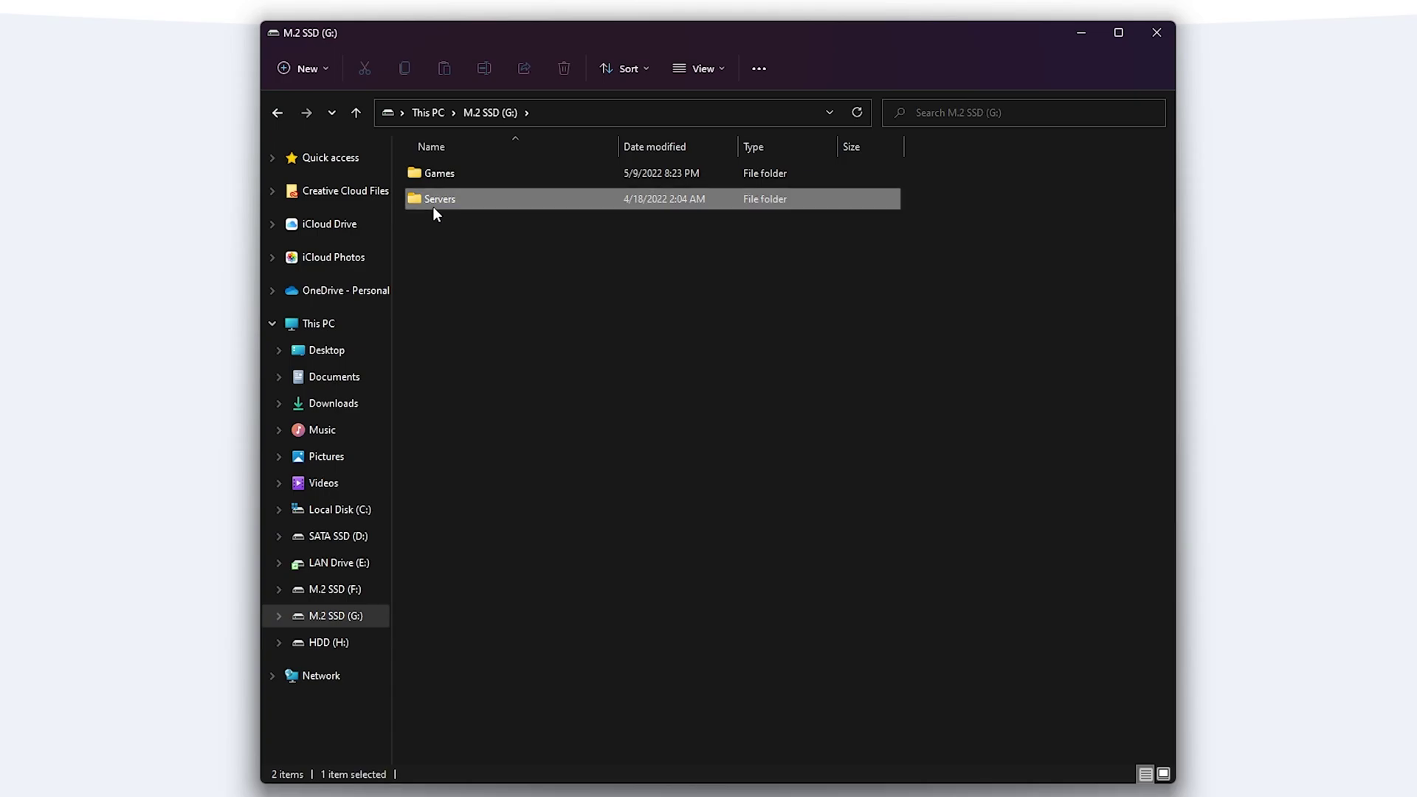
double_click(434, 206)
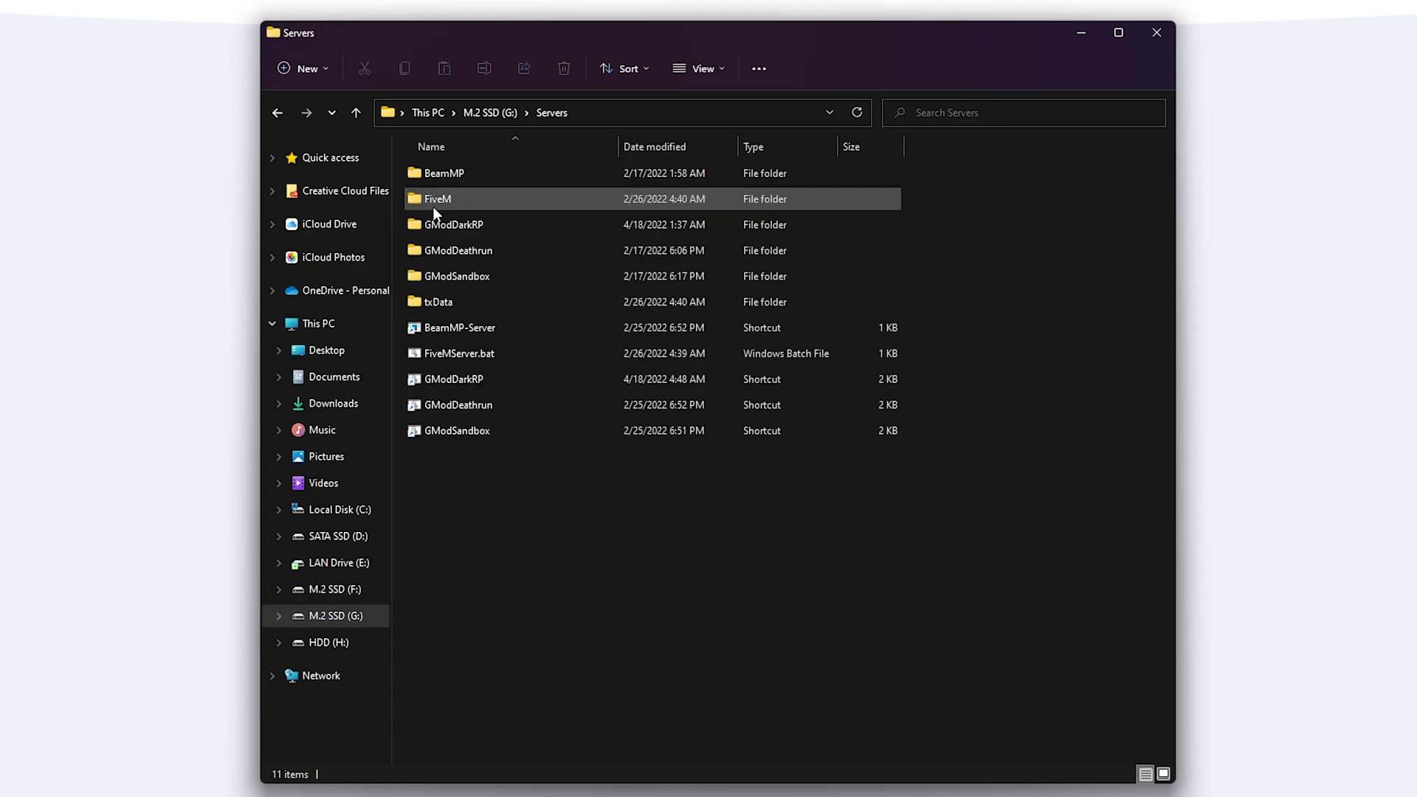
double_click(480, 234)
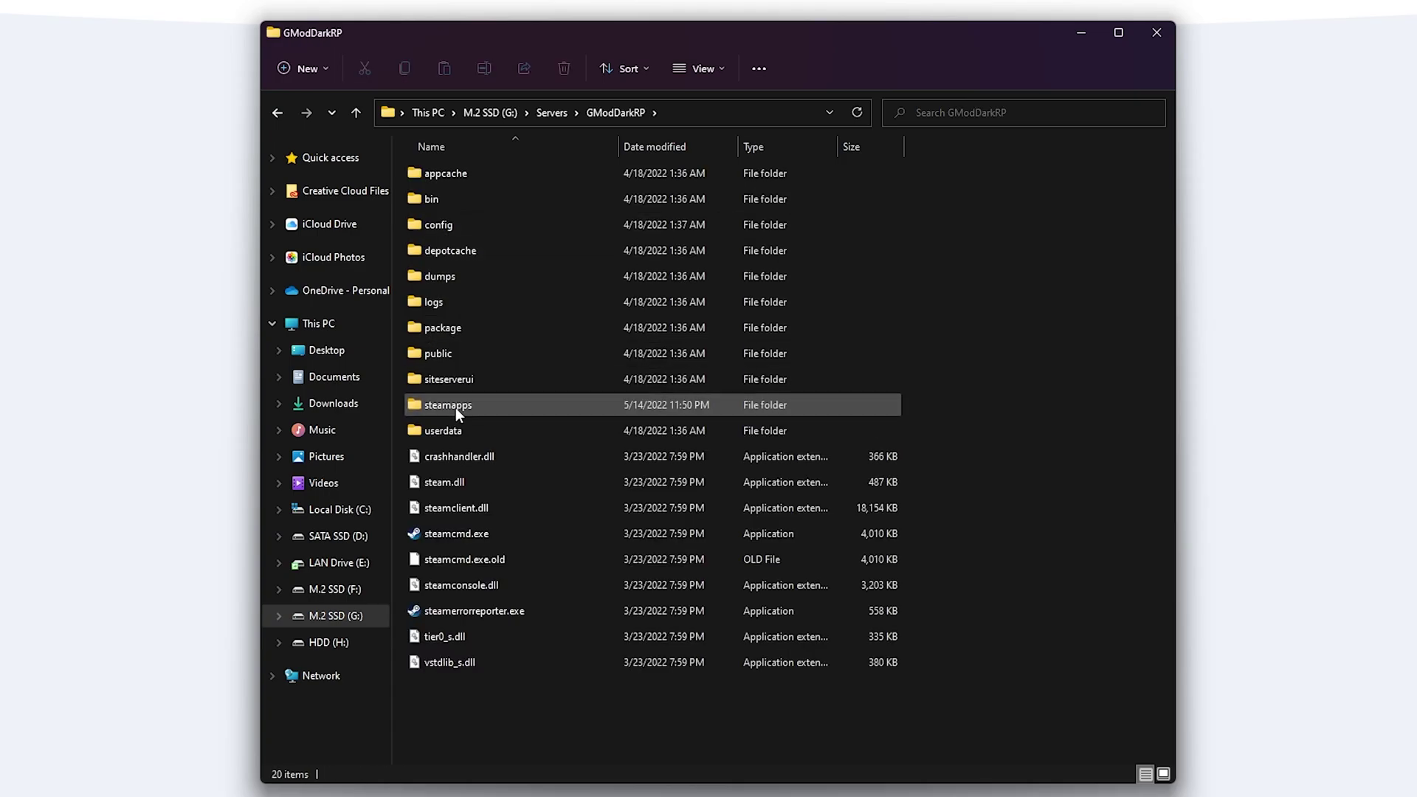
double_click(453, 407)
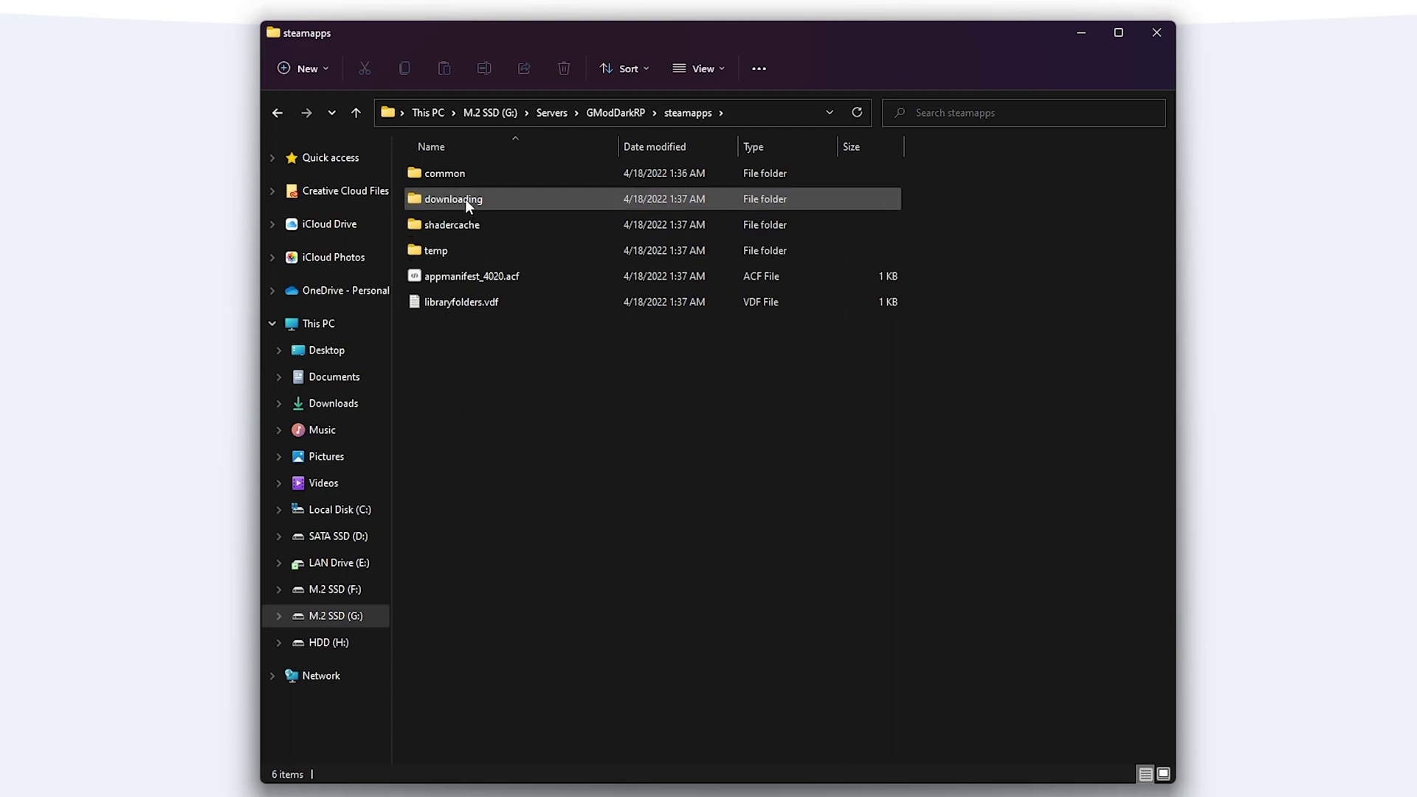
double_click(472, 174)
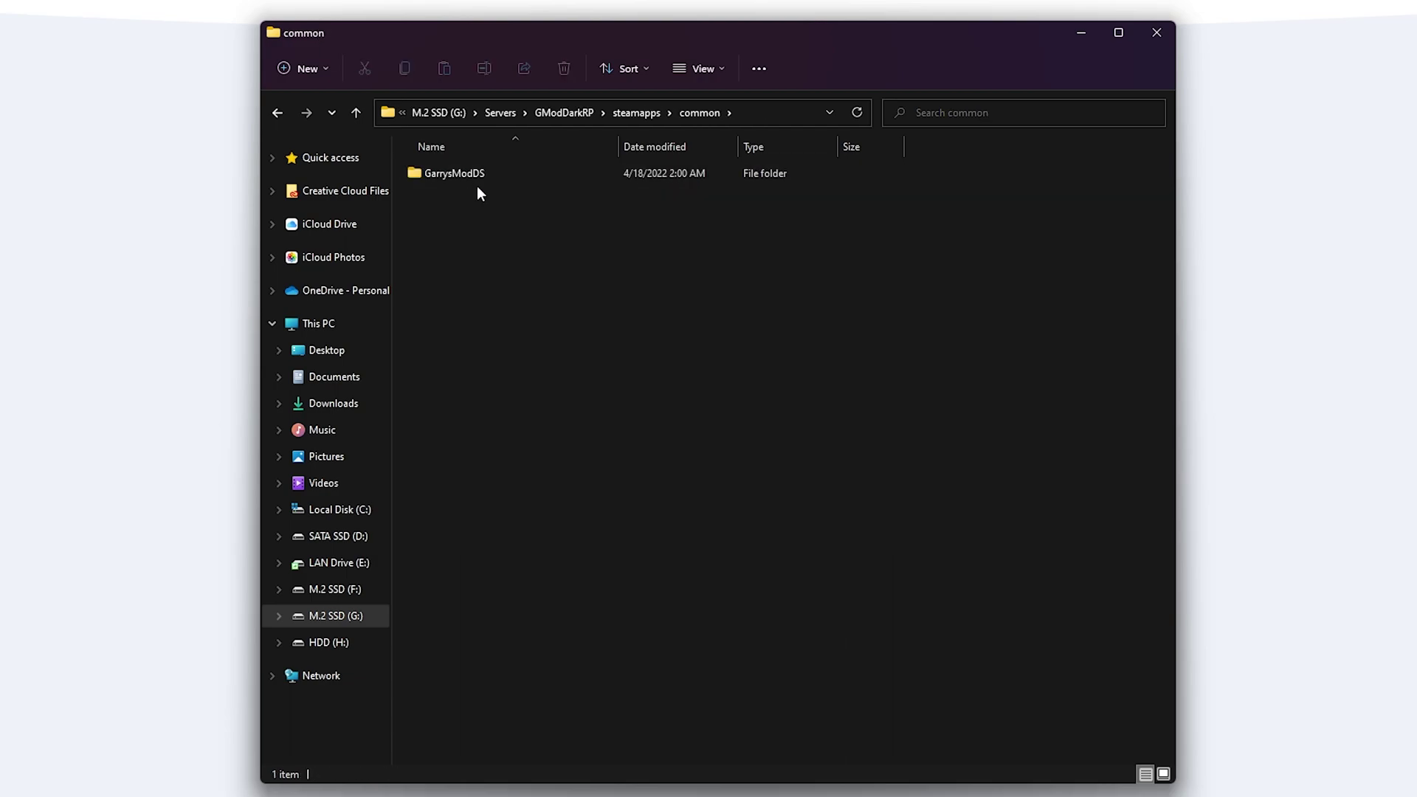
double_click(495, 177)
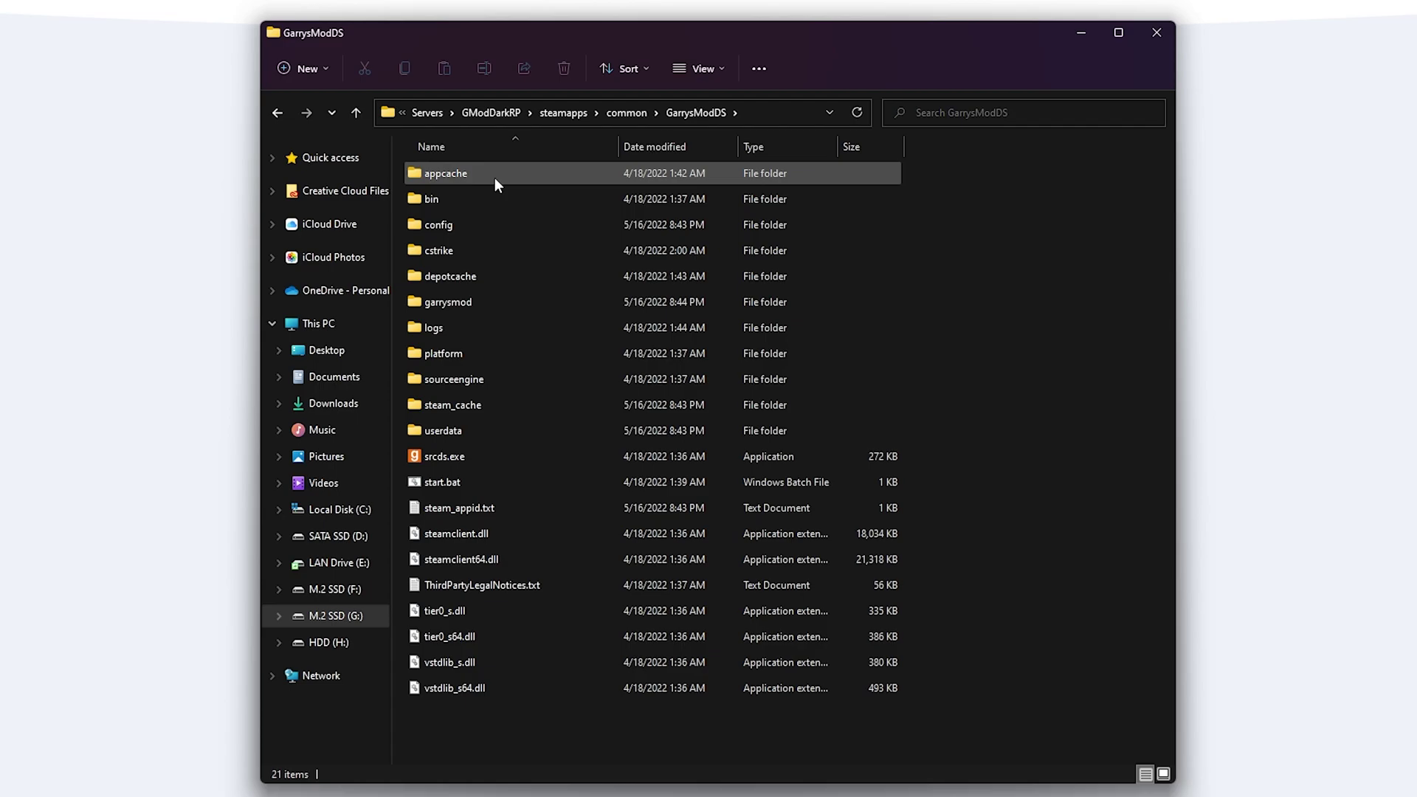
double_click(476, 302)
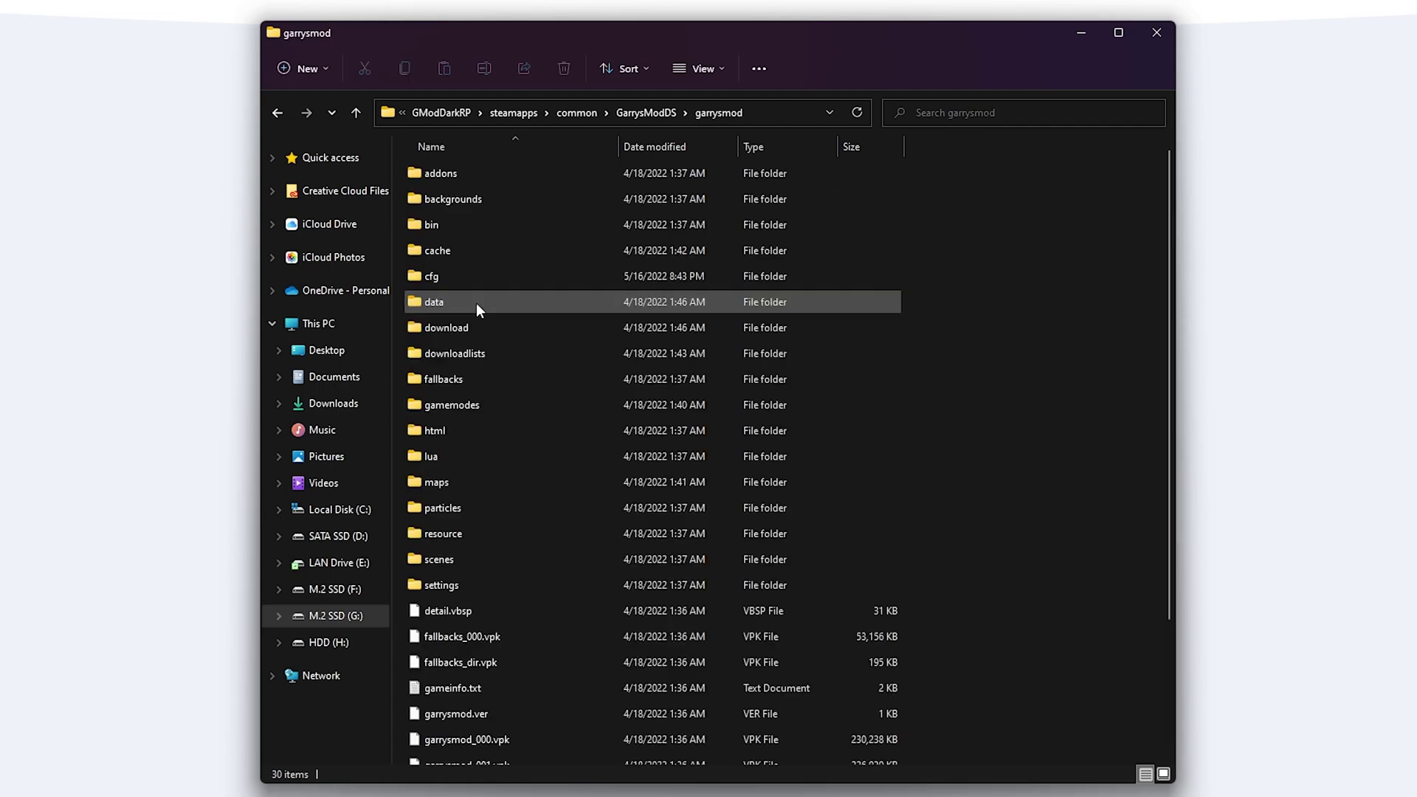
double_click(472, 273)
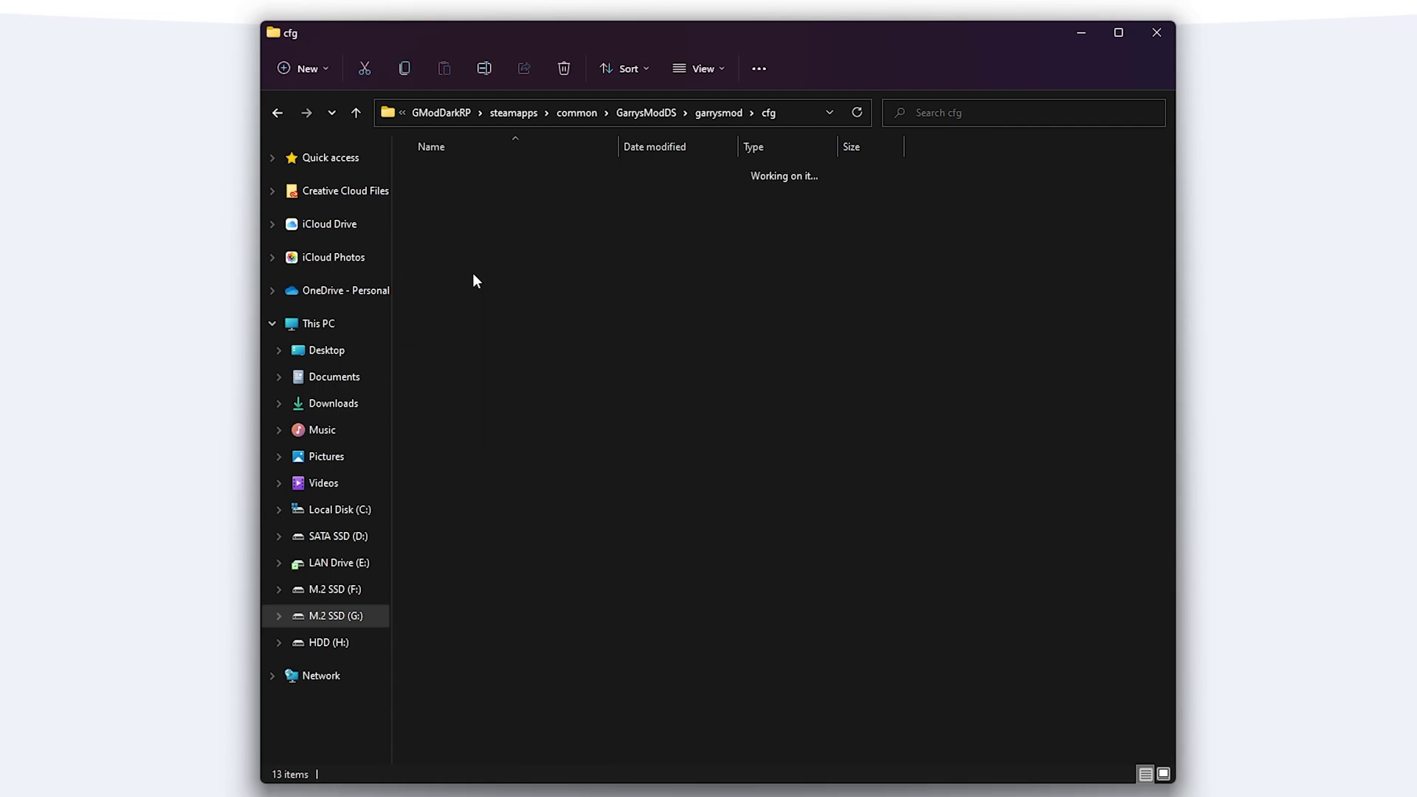
Check the view options, then create a new text document in cfg named autoexec.
click(441, 178)
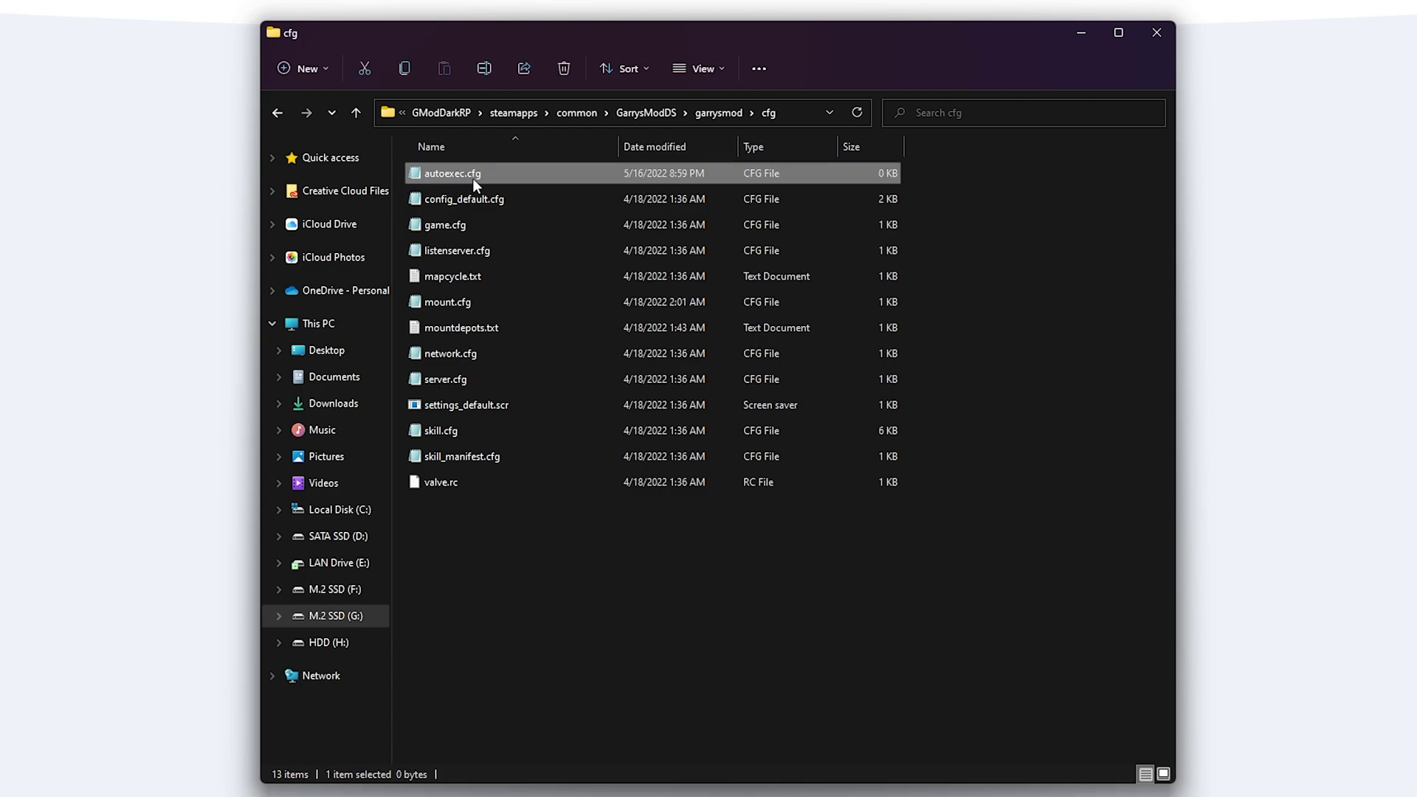
click(701, 69)
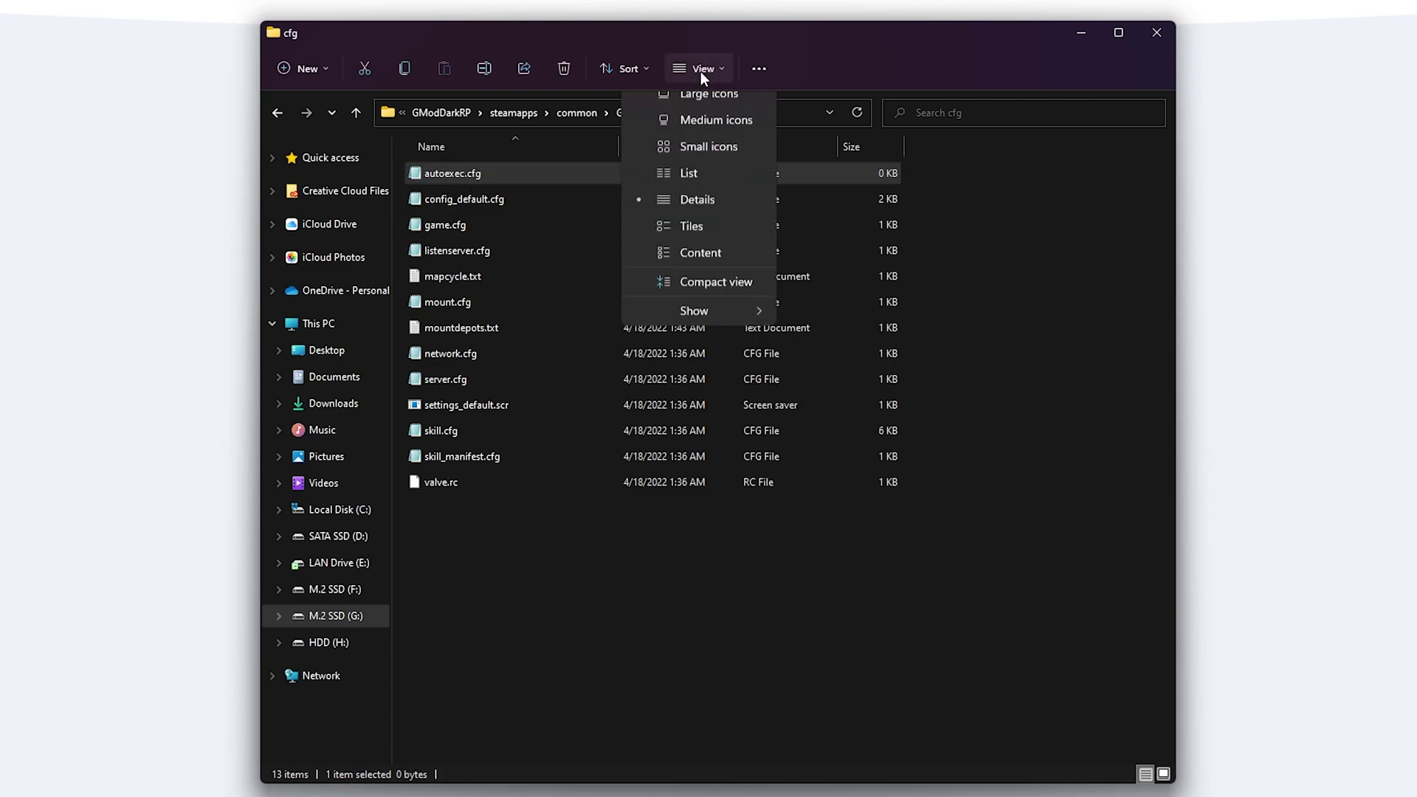
mouse_move(702, 352)
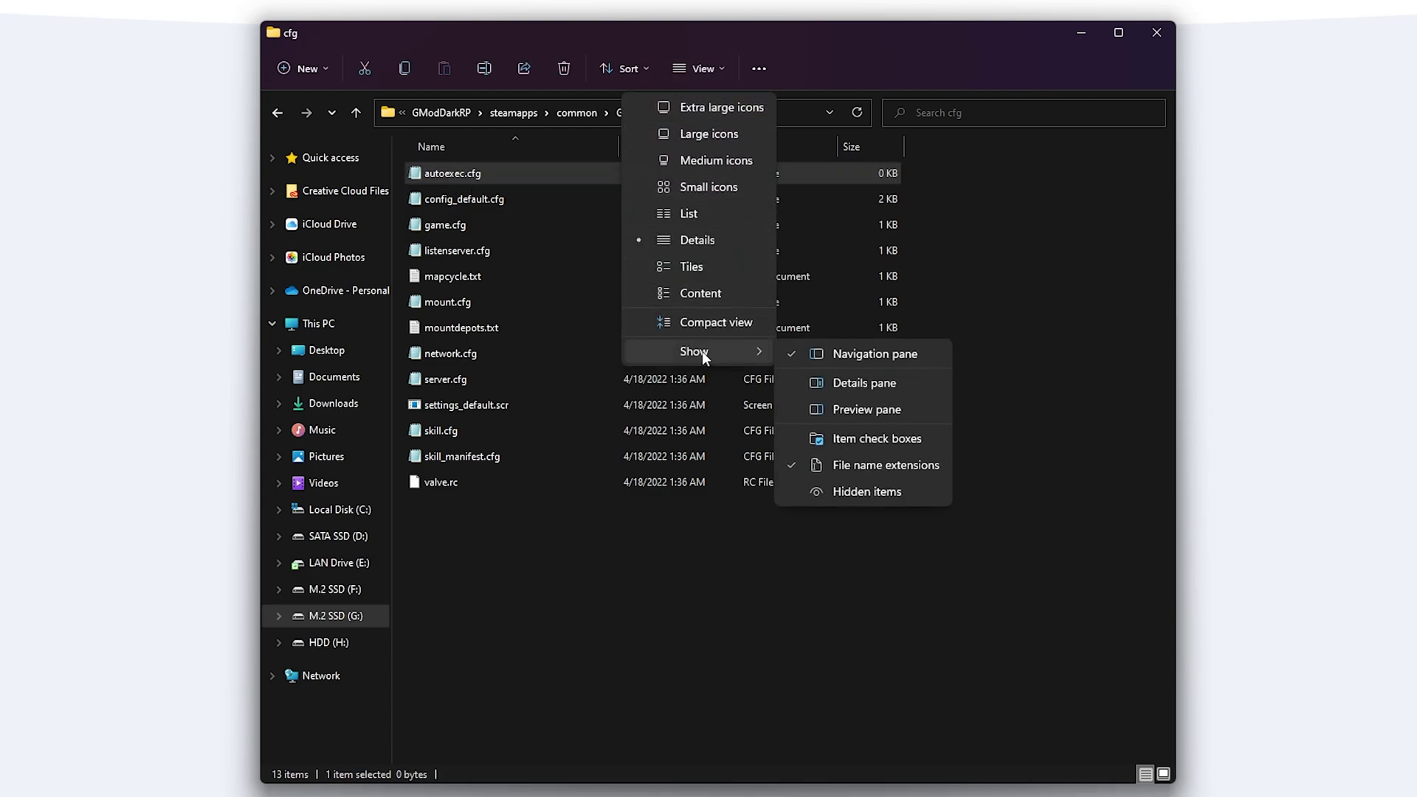
click(631, 585)
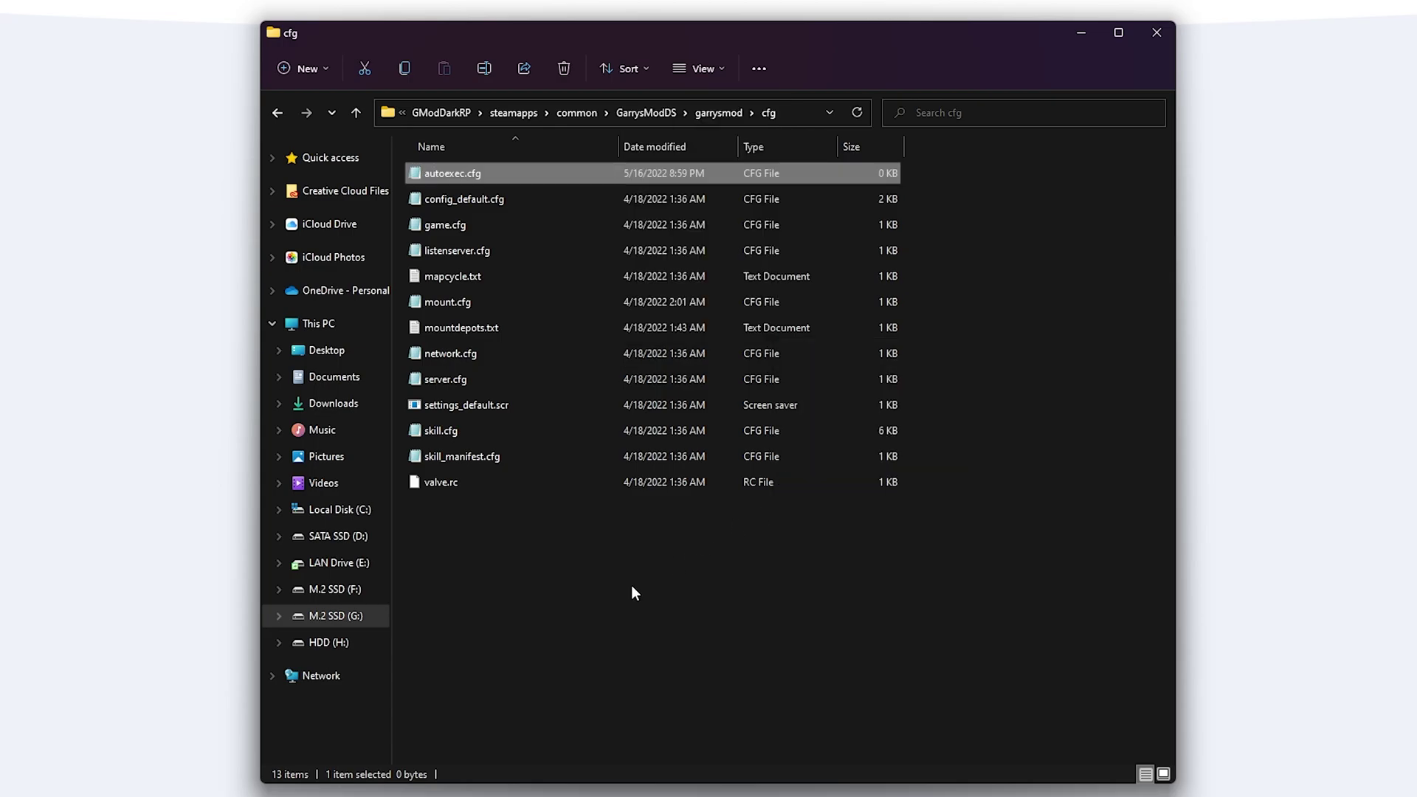
right_click(589, 555)
mouse_move(657, 660)
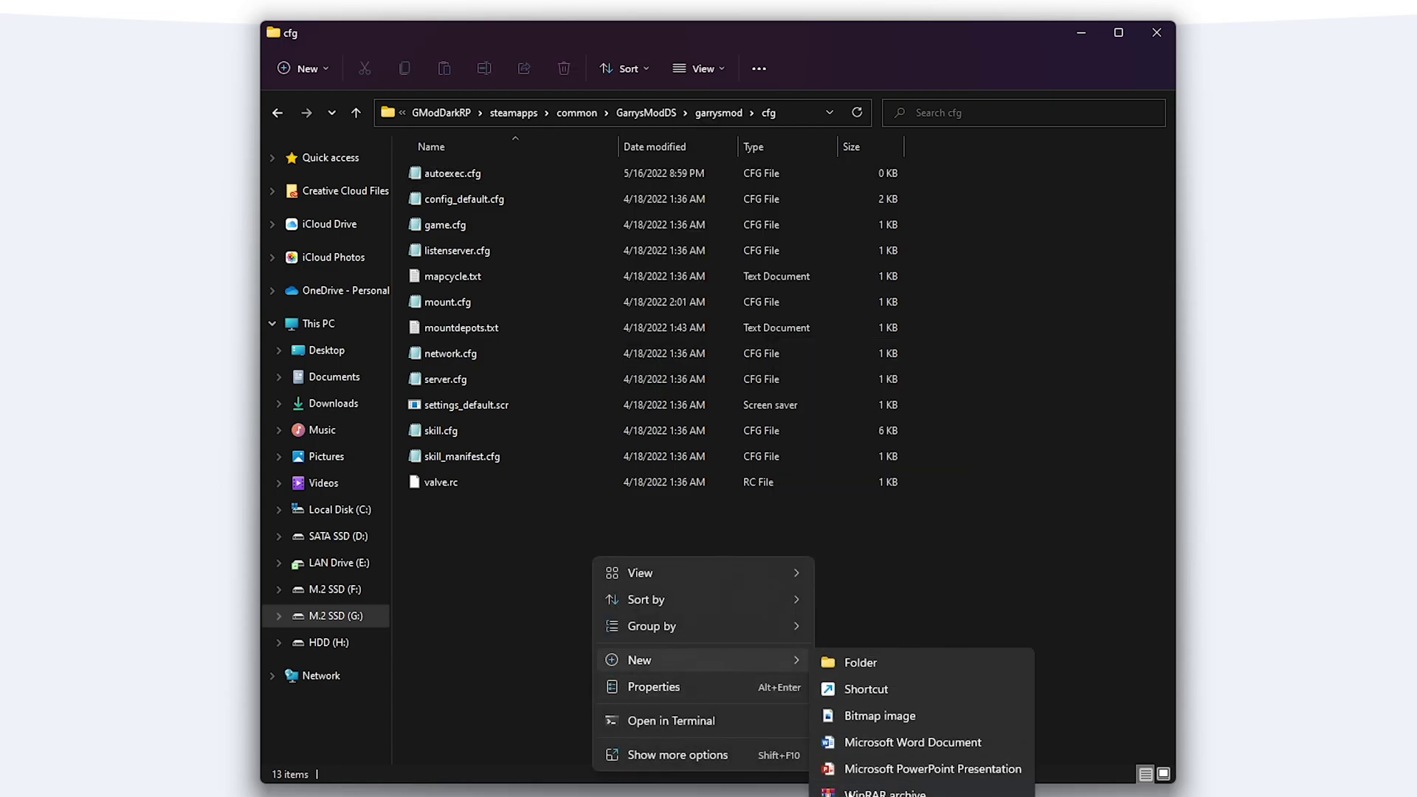
click(825, 783)
text(auto)
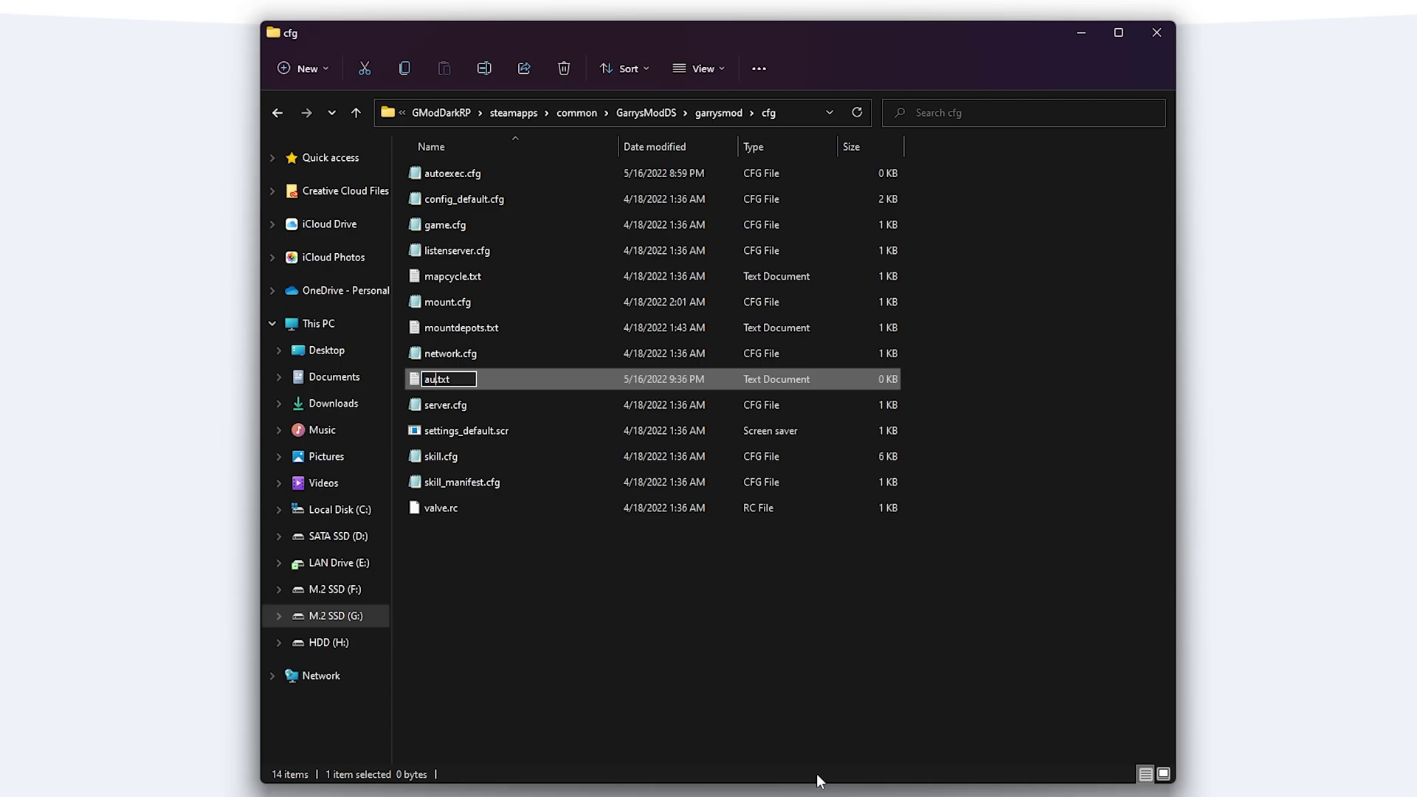
text(exec)
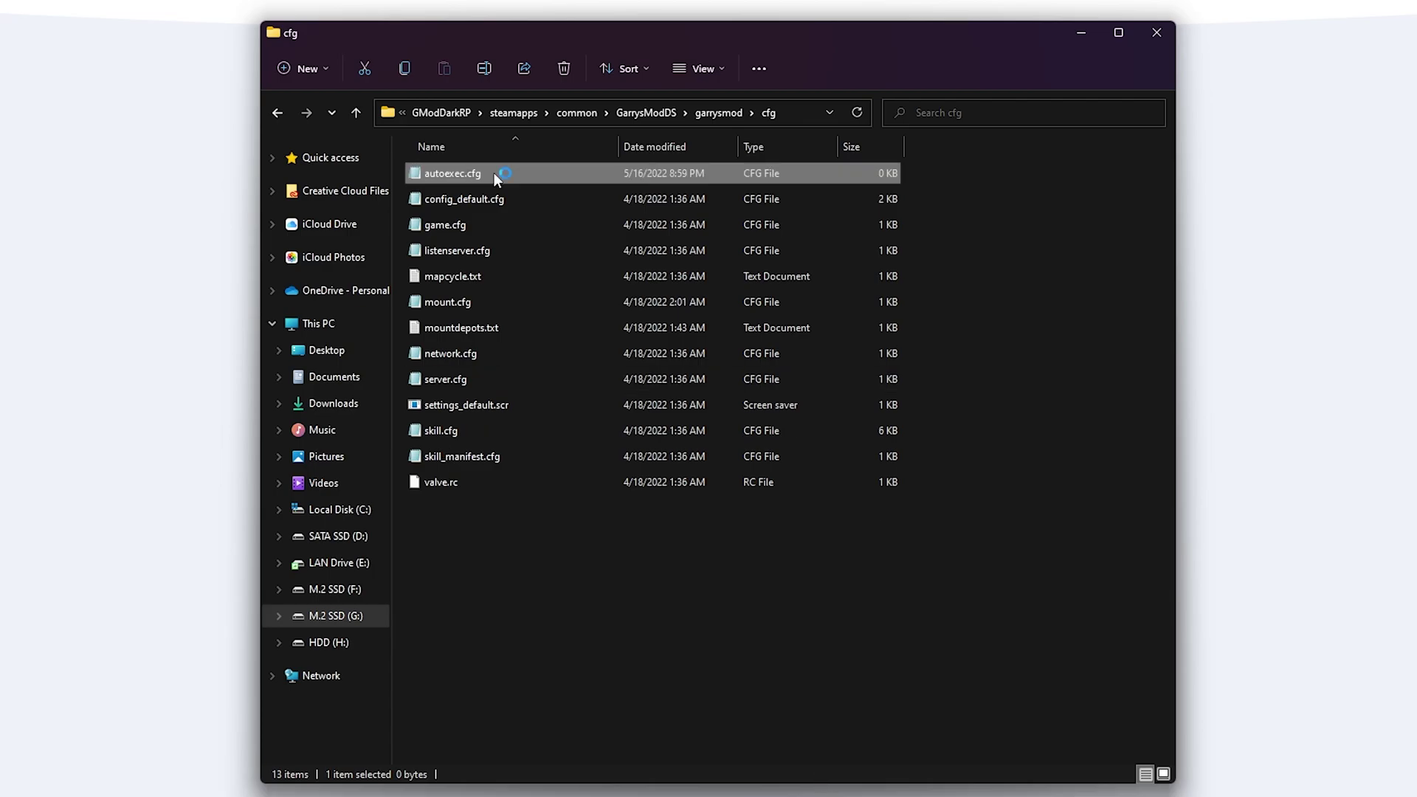
Paste the sv_loadingurl line into autoexec.cfg in Notepad, save it, and close Notepad.
double_click(494, 173)
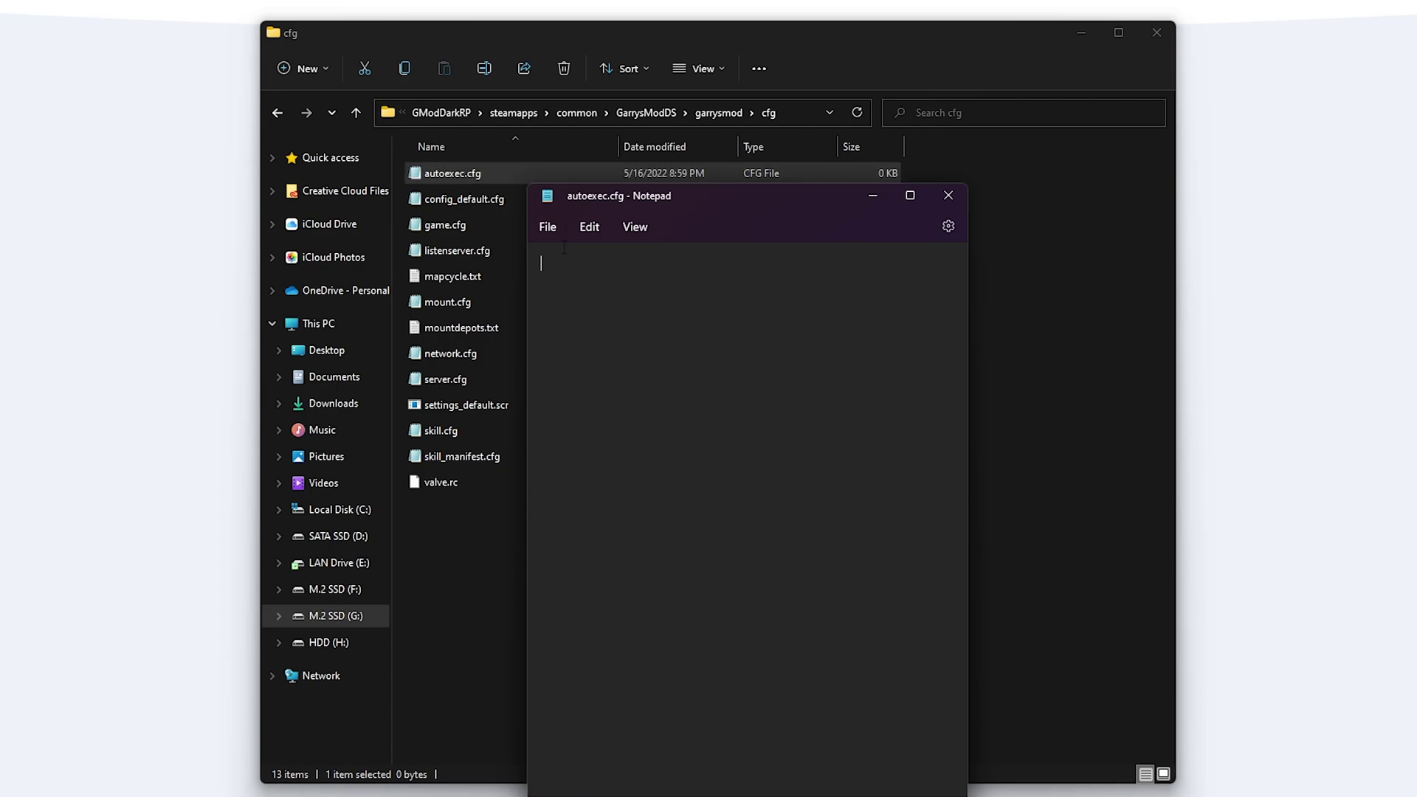
text(sv_loadingurl "https://live.gmod-lsm.com/?u=6282fbb524642&steamid=%s")
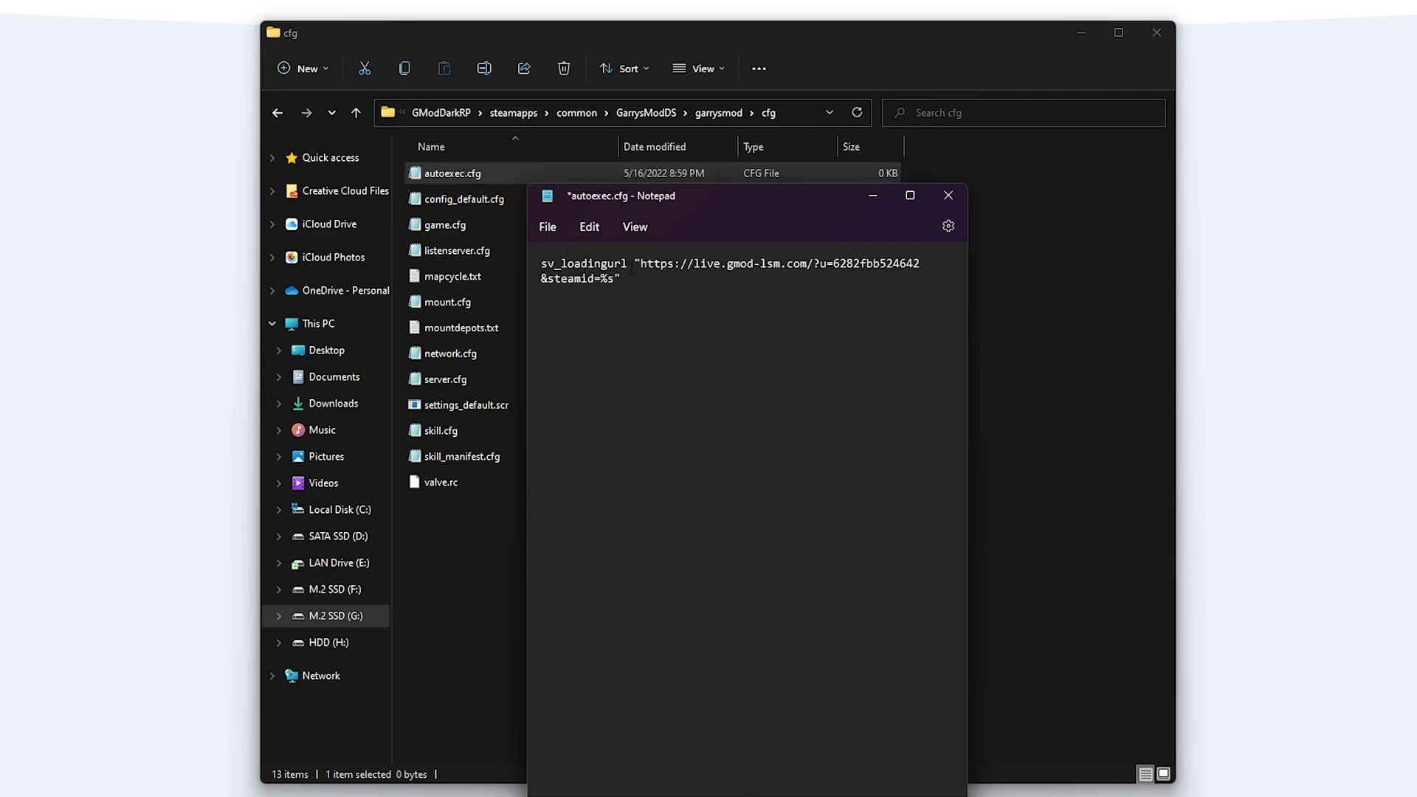
click(548, 226)
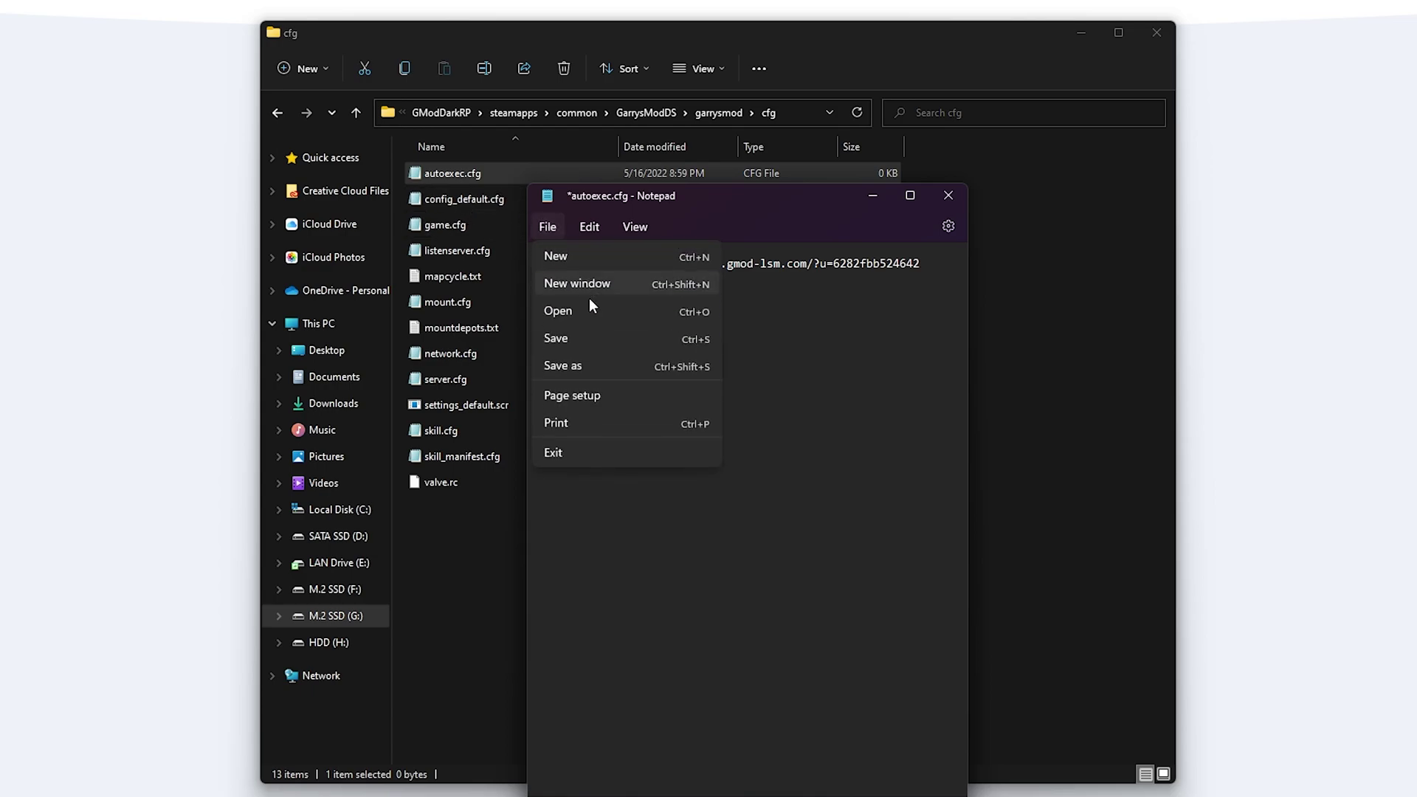
click(581, 338)
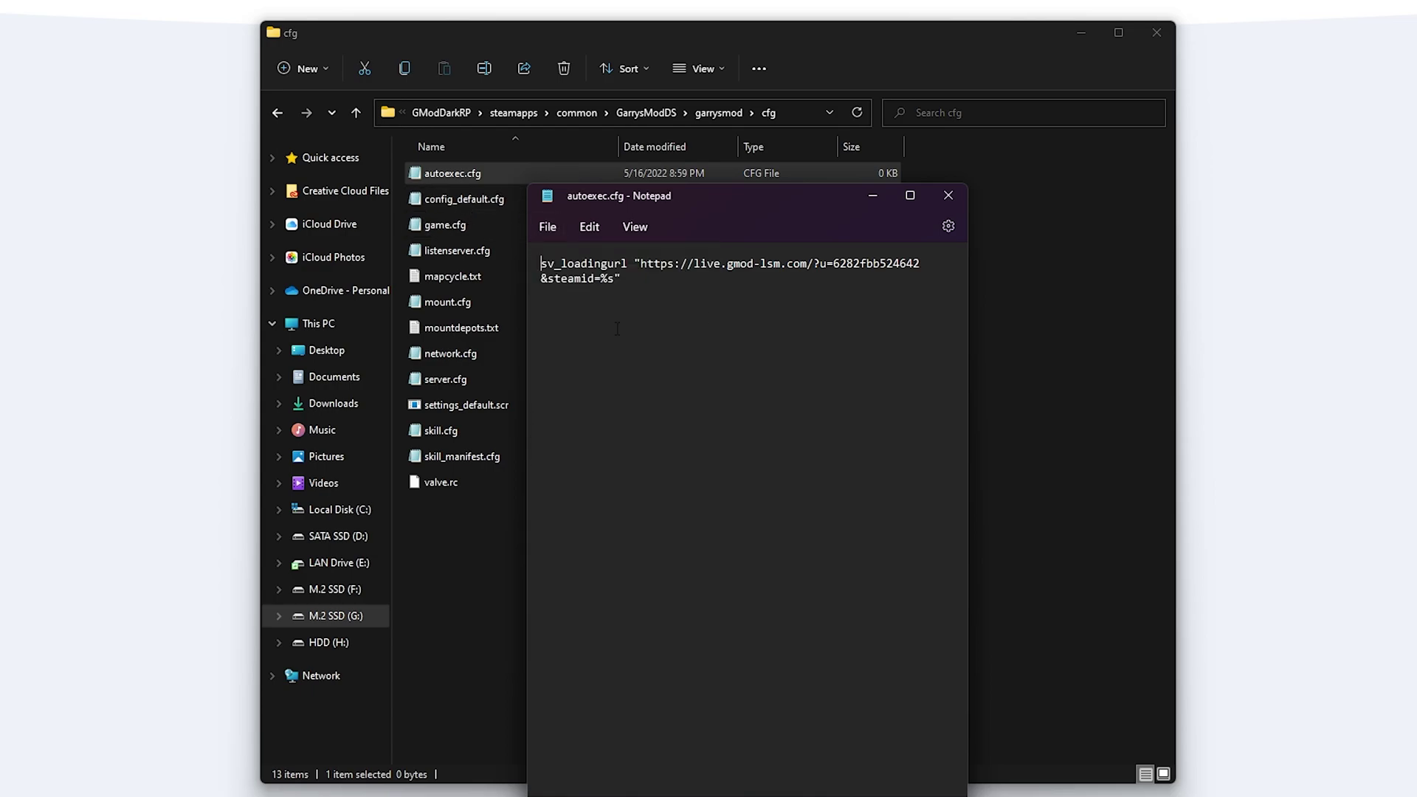
click(946, 195)
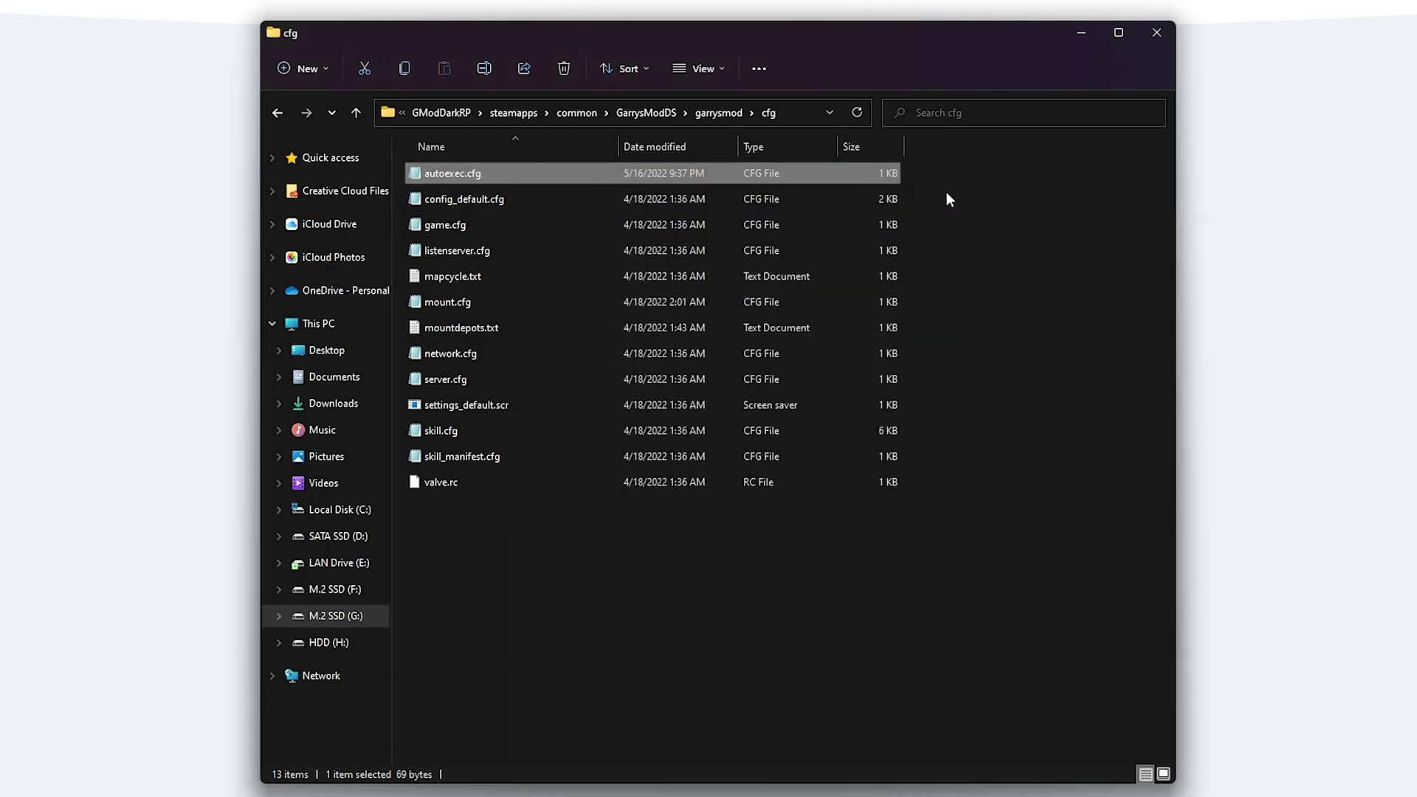
Go back up to the Servers folder and launch the GModDarkRP server shortcut.
click(442, 112)
click(548, 113)
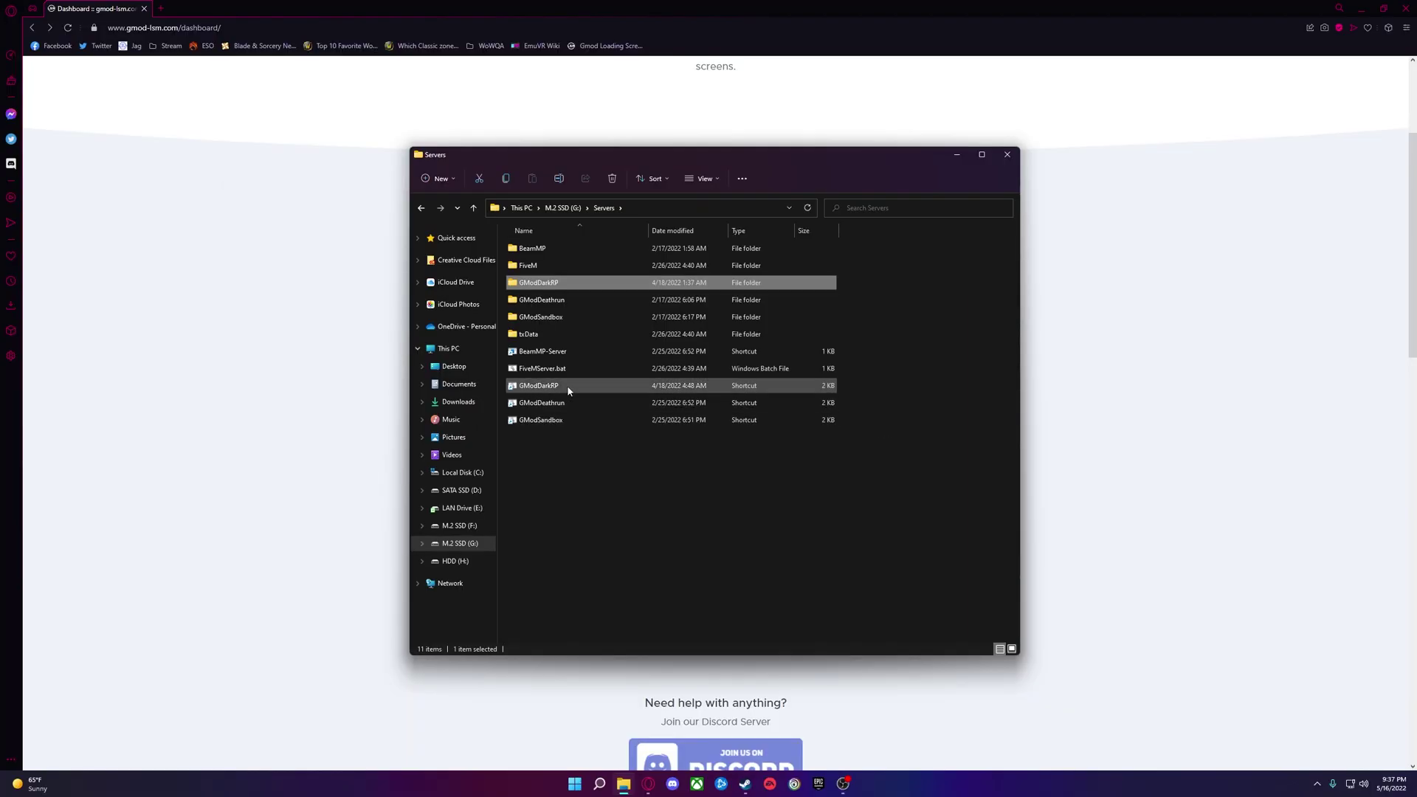
double_click(542, 386)
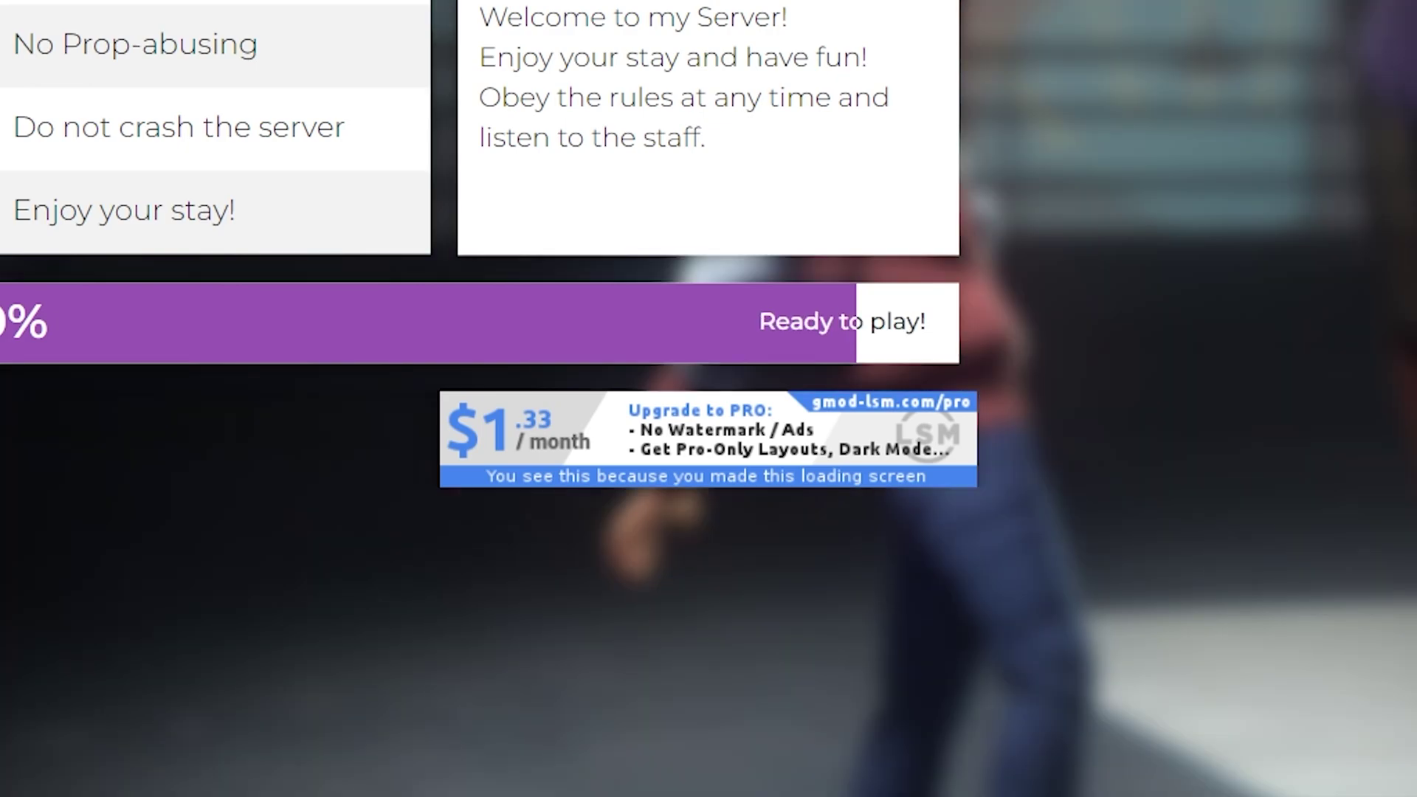
Walk across the street toward the blue building, then show the DarkRP scoreboard of connected players.
key(w)
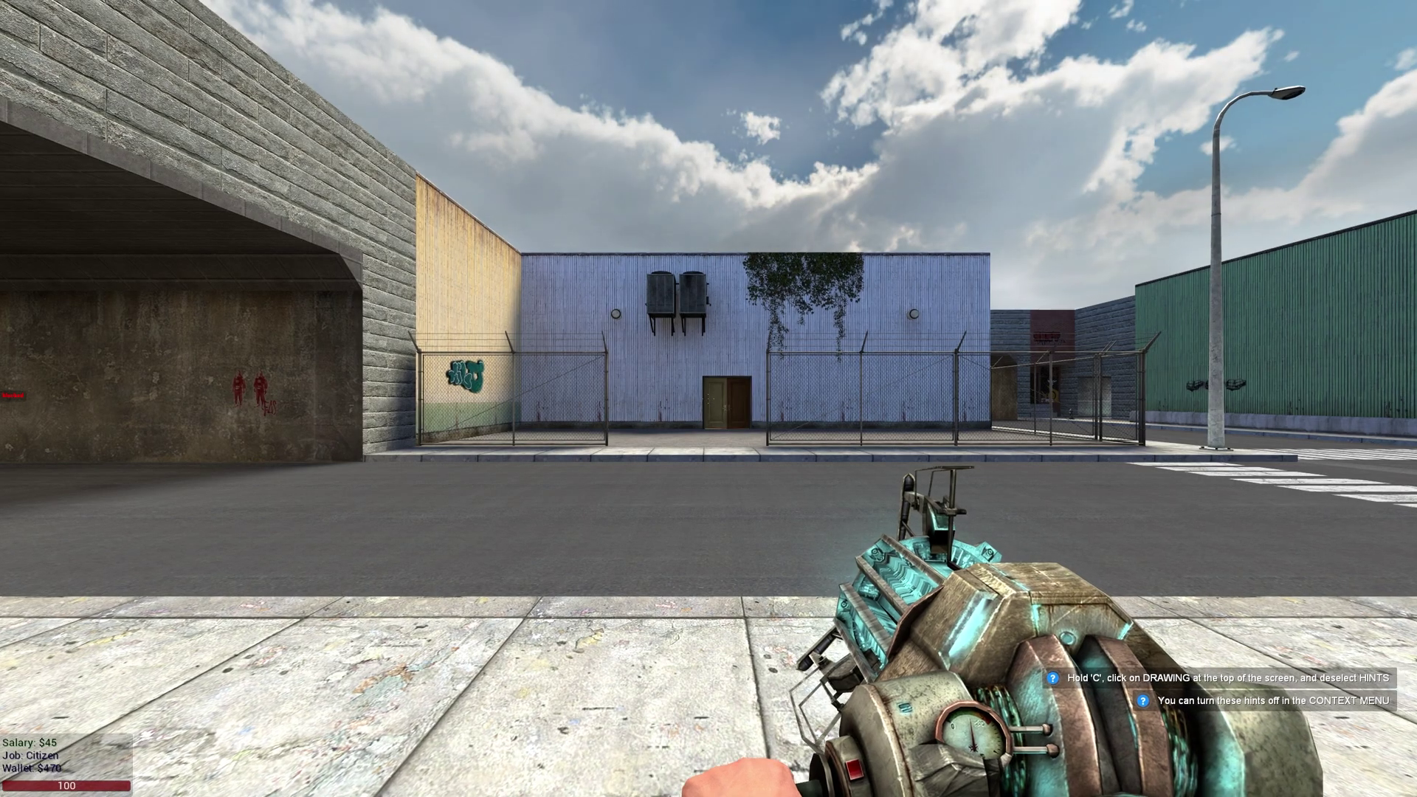
key(w)
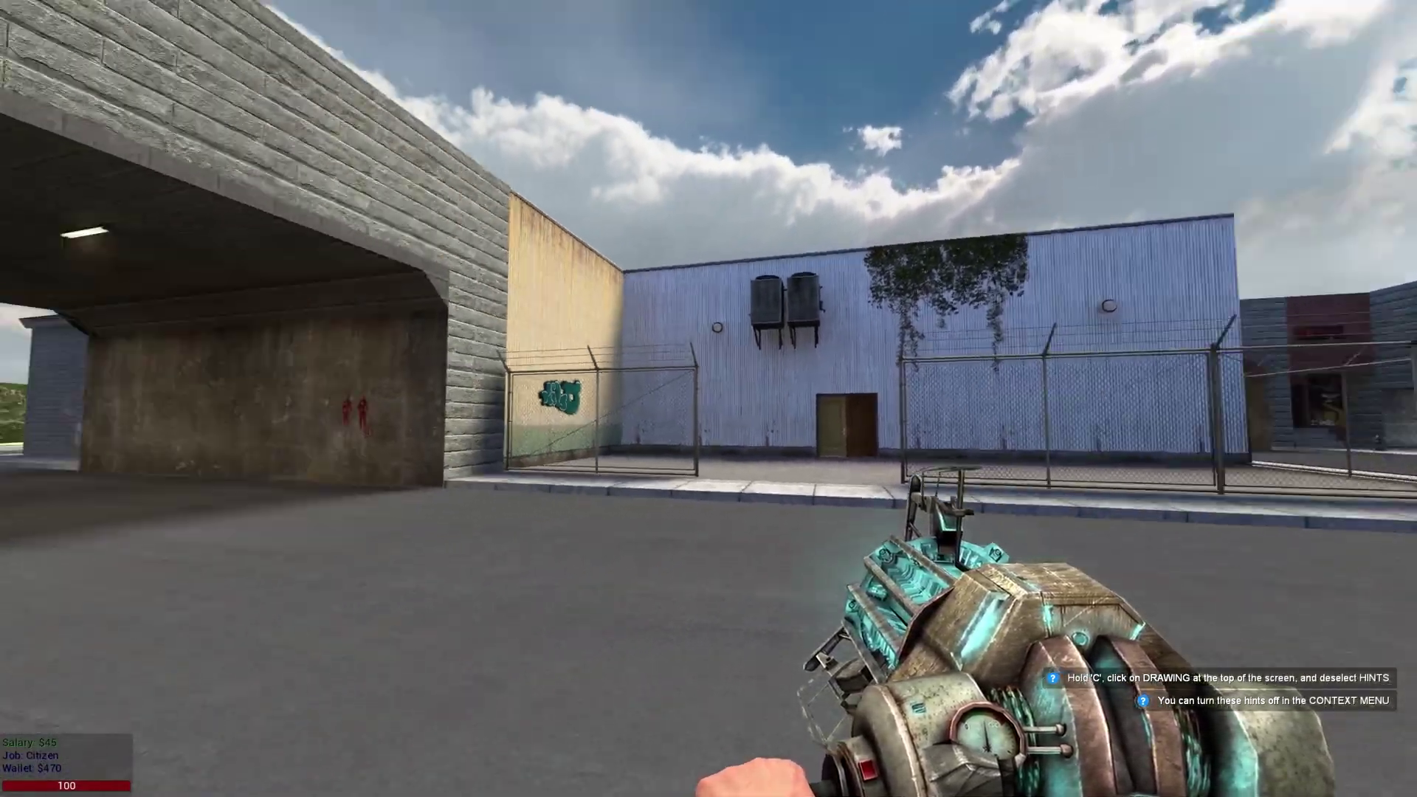
key(Tab)
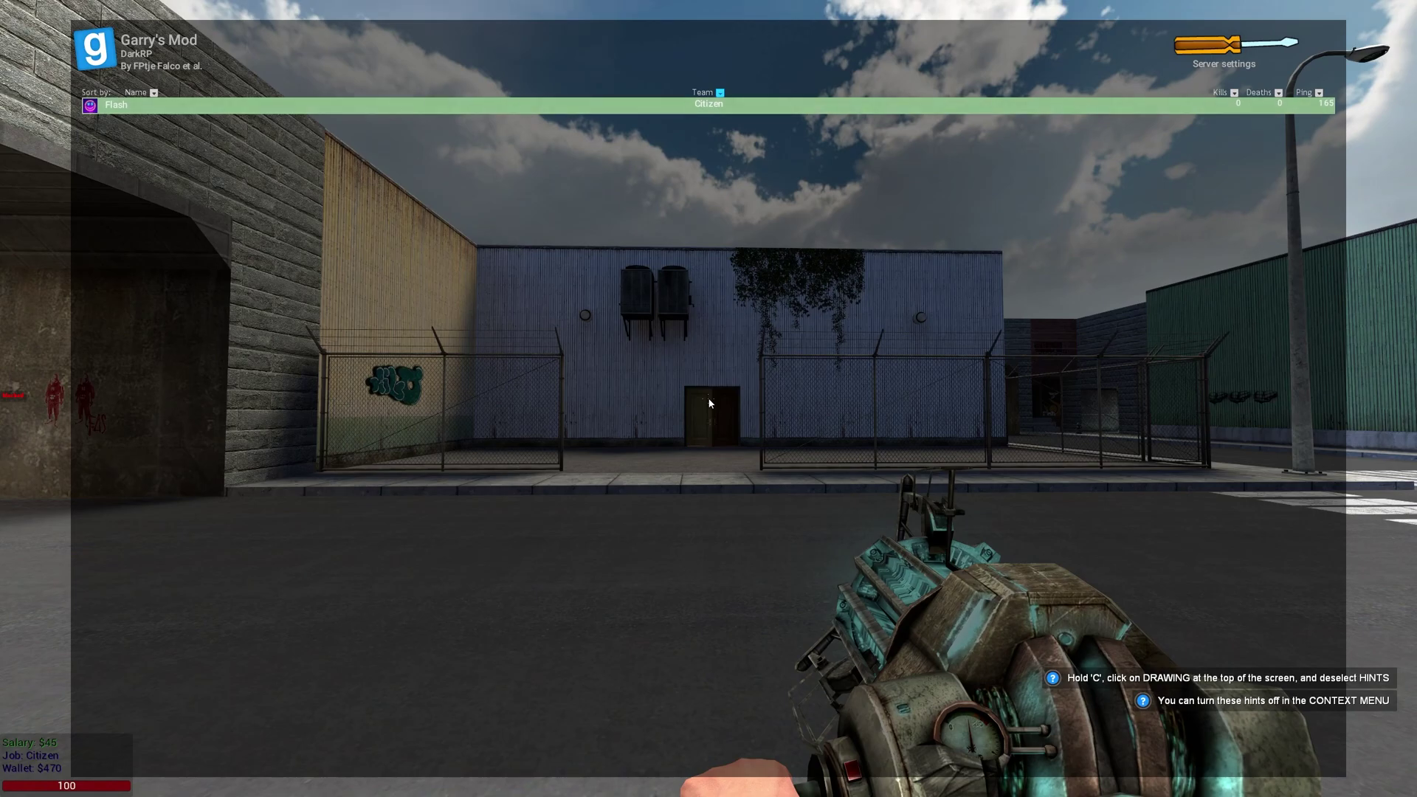